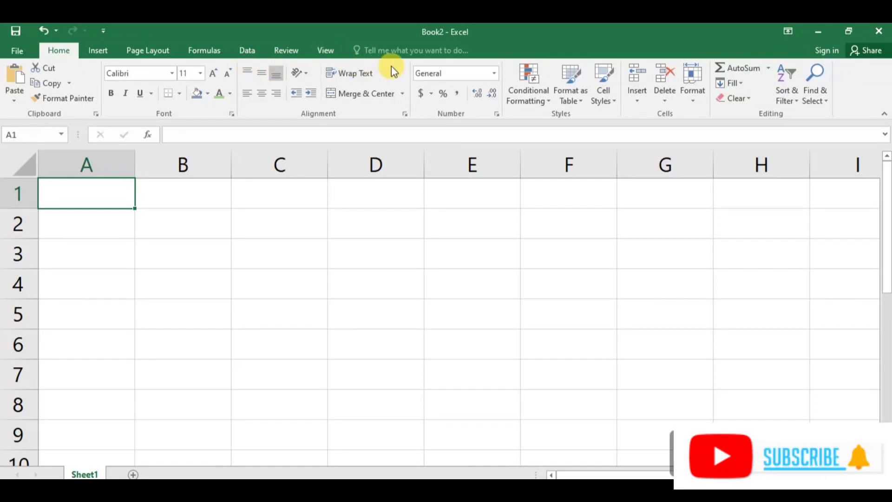
# Examine the cell alignment options and the Merge & Center choices without applying any of them.
pyautogui.click(404, 114)
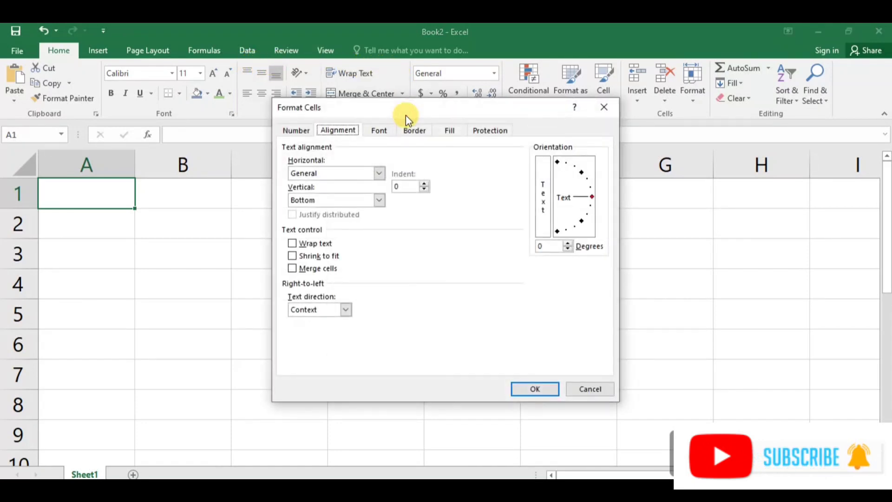
pyautogui.click(588, 390)
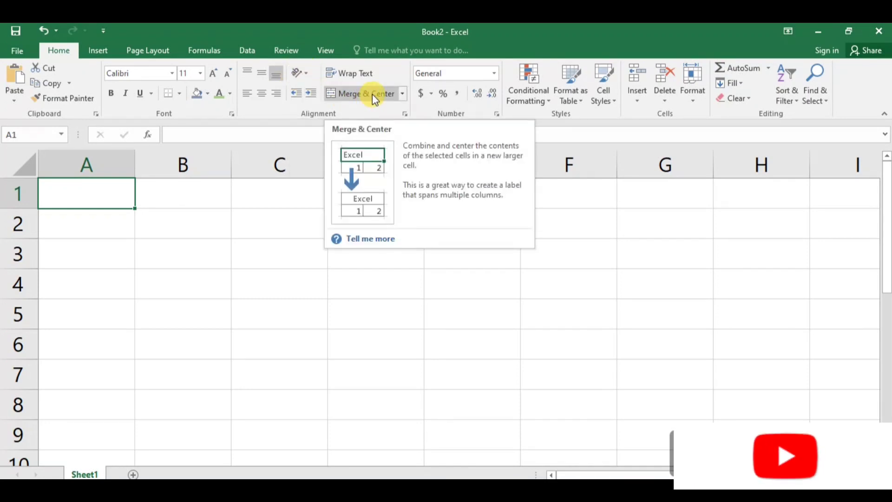
pyautogui.click(401, 94)
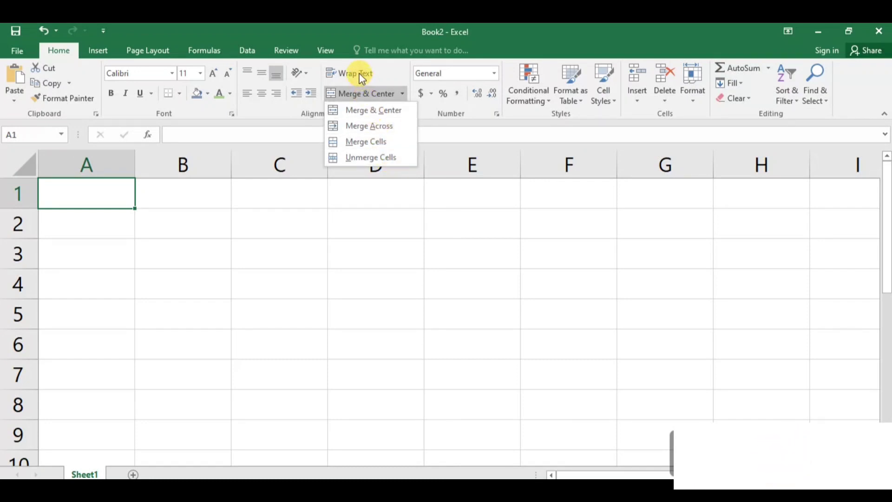
pyautogui.click(386, 210)
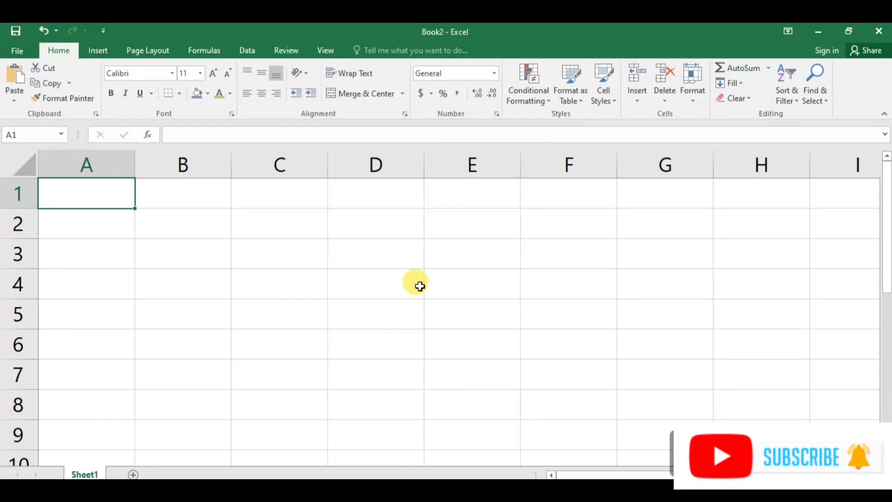
pyautogui.click(384, 255)
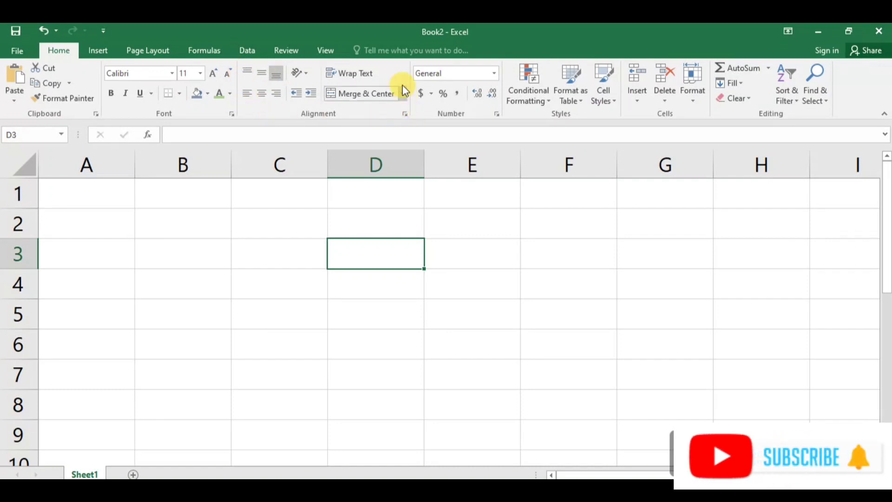
pyautogui.click(192, 243)
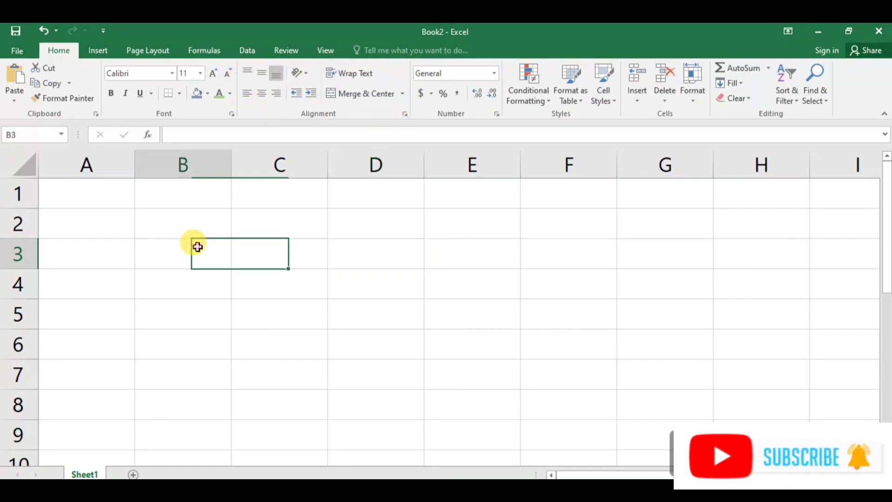
# Enter the column headings Sr.No, Name, Address and Contact across row 2 starting in A2.
pyautogui.click(127, 226)
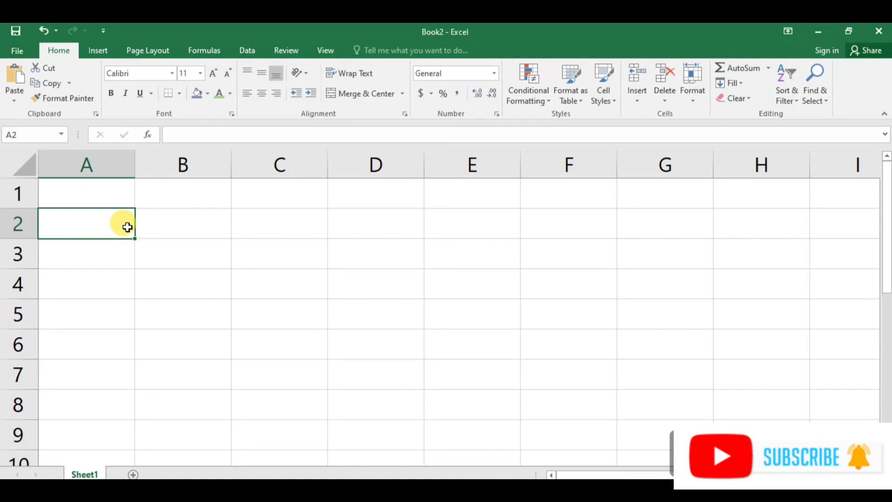
pyautogui.write('Sr.No')
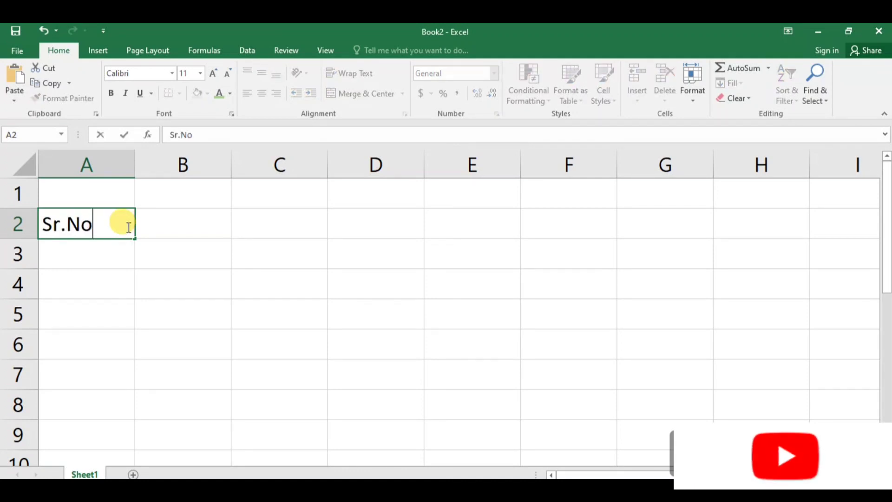
pyautogui.press('Tab')
pyautogui.write('Name')
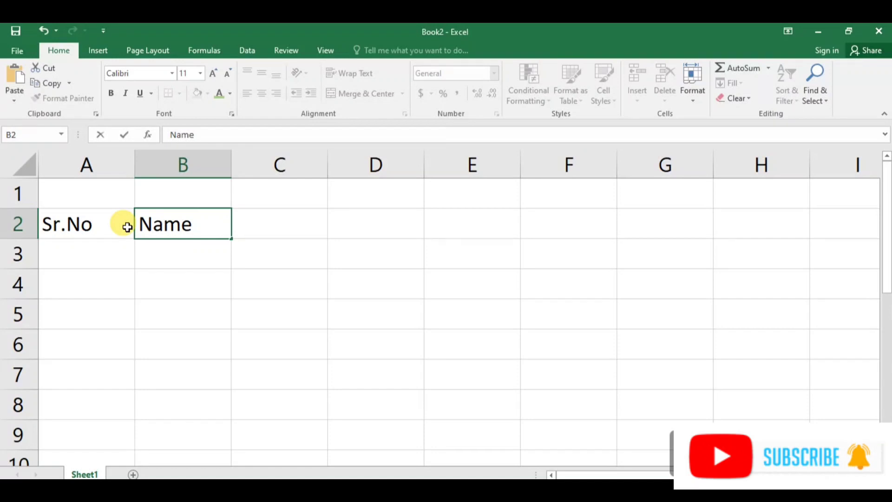
pyautogui.press('Tab')
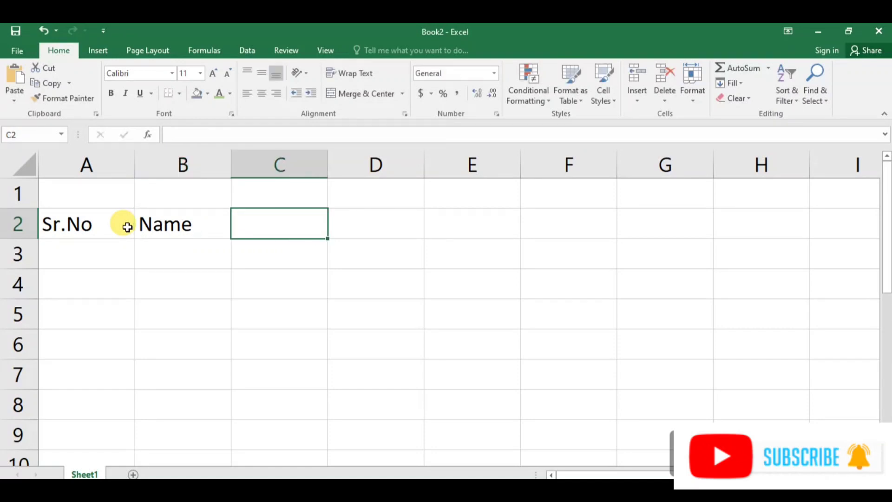
pyautogui.write('Address')
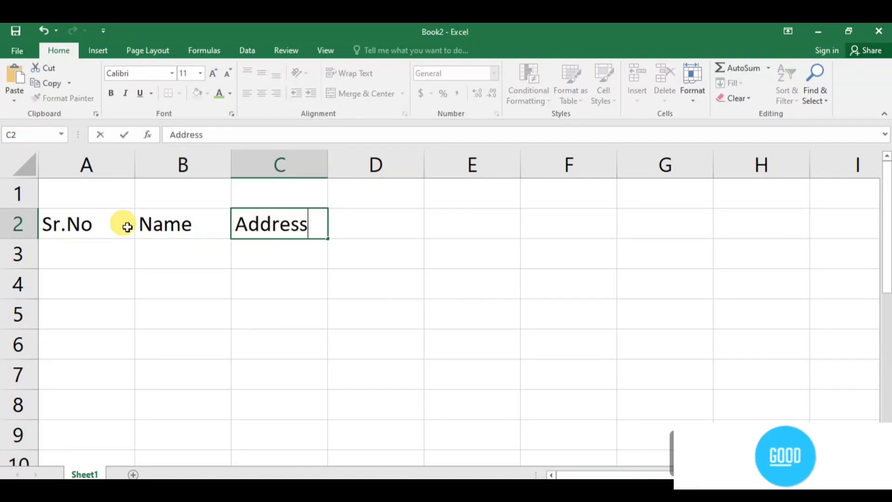
pyautogui.press('Tab')
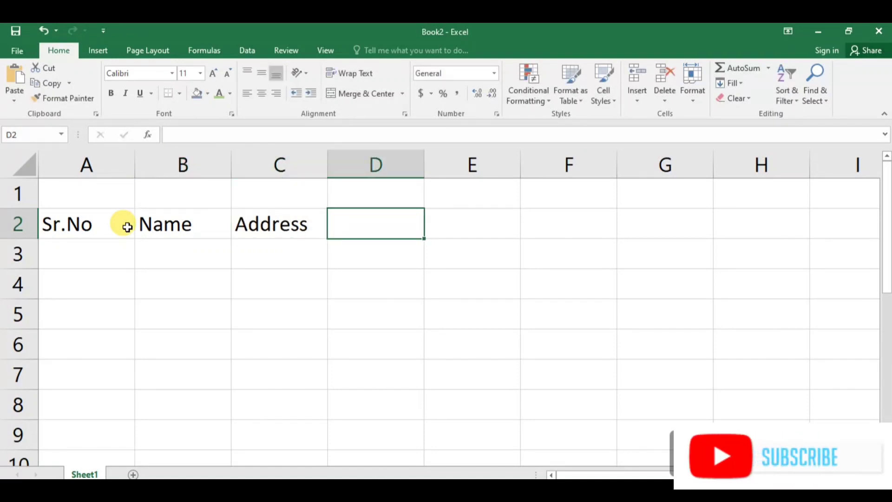
pyautogui.write('Conta')
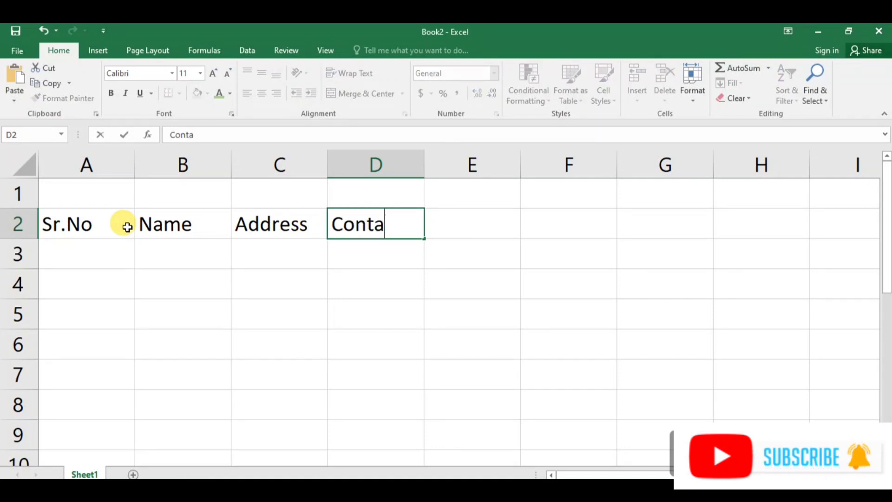
pyautogui.write('ct')
pyautogui.press('Return')
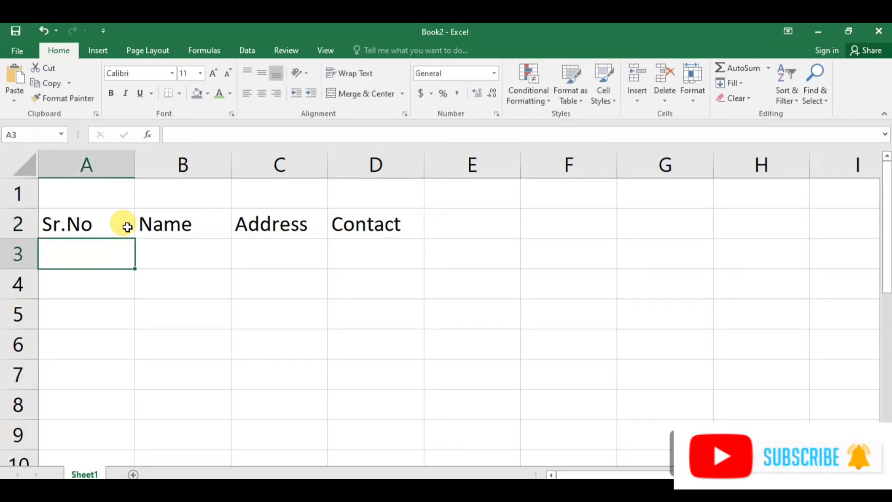
# Enter serial numbers 1 and 2 in A3:A4 and extend the series down to 5 in A7.
pyautogui.write('1')
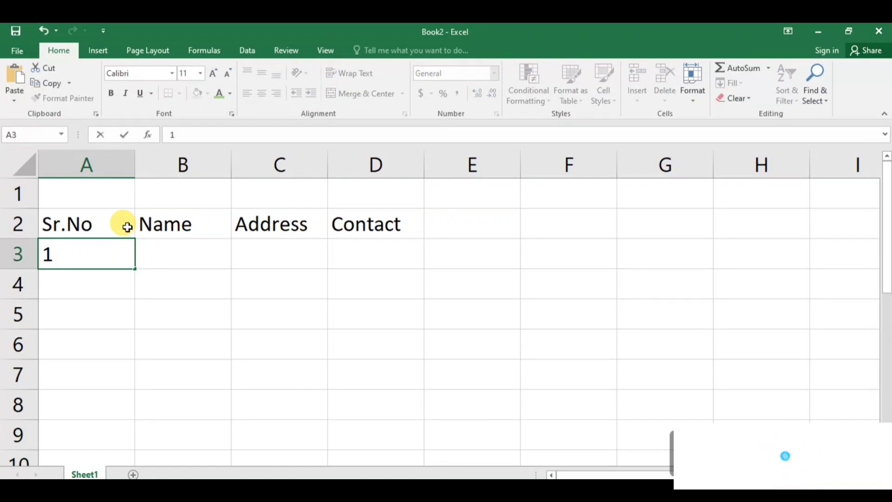
pyautogui.press('Return')
pyautogui.write('2')
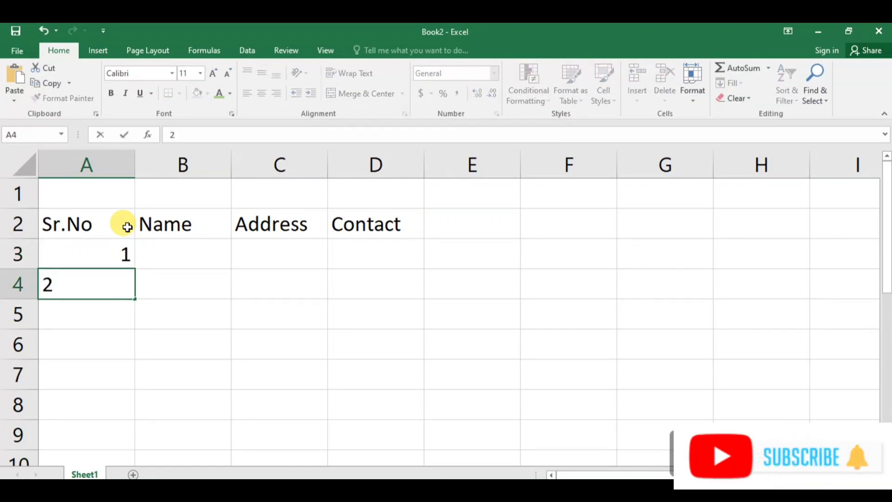
pyautogui.click(161, 311)
pyautogui.moveTo(113, 244); pyautogui.dragTo(139, 387)
# Widen columns B, C and D so the headings and entries fit.
pyautogui.moveTo(232, 166); pyautogui.dragTo(294, 165)
pyautogui.moveTo(390, 165); pyautogui.dragTo(435, 163)
pyautogui.moveTo(535, 162); pyautogui.dragTo(560, 160)
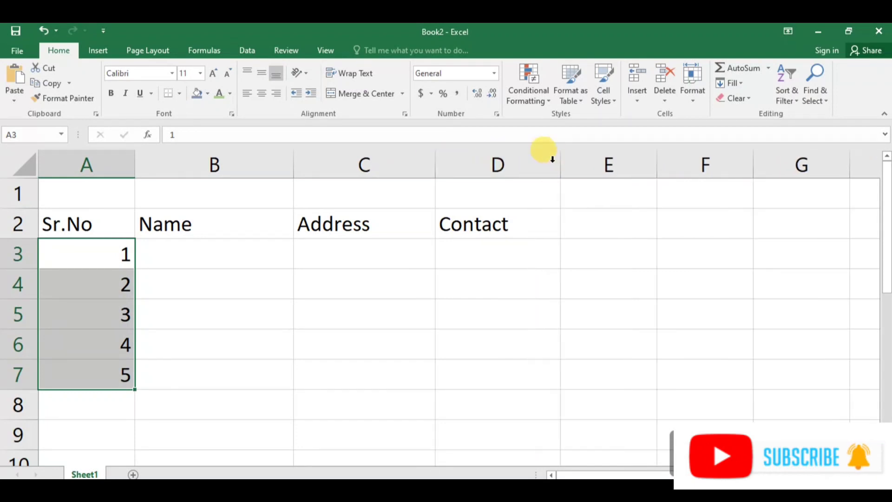
# Enter the first three people's full names under Name in B3 to B5.
pyautogui.click(230, 250)
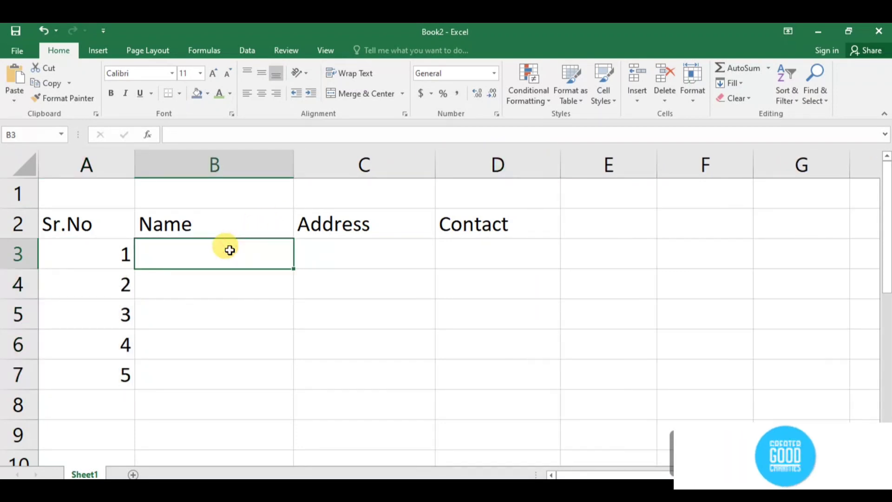
pyautogui.write('Ra')
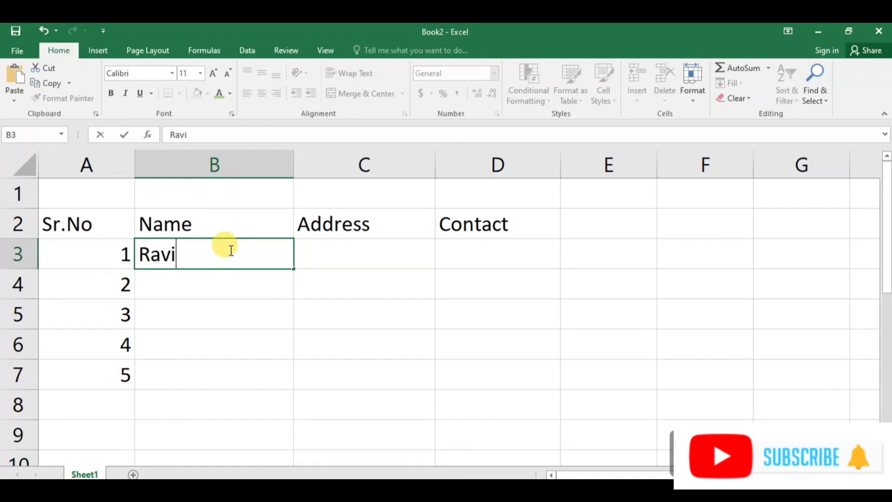
pyautogui.write('vi')
pyautogui.press('Return')
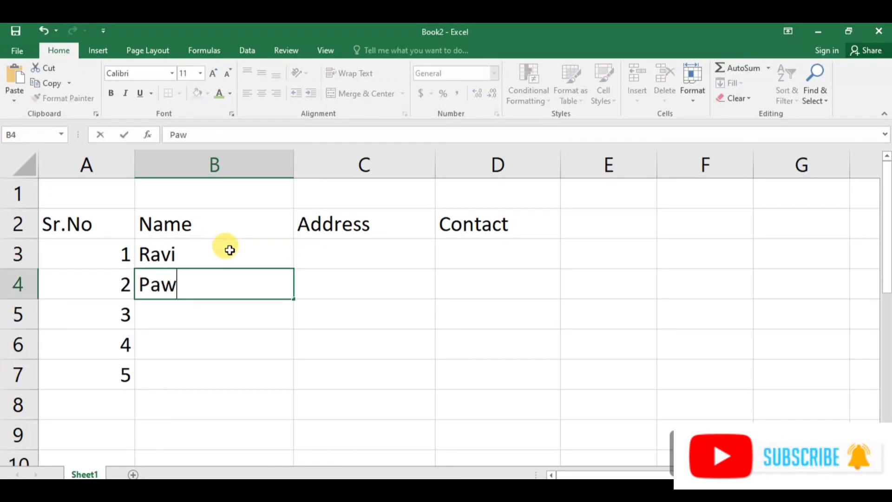
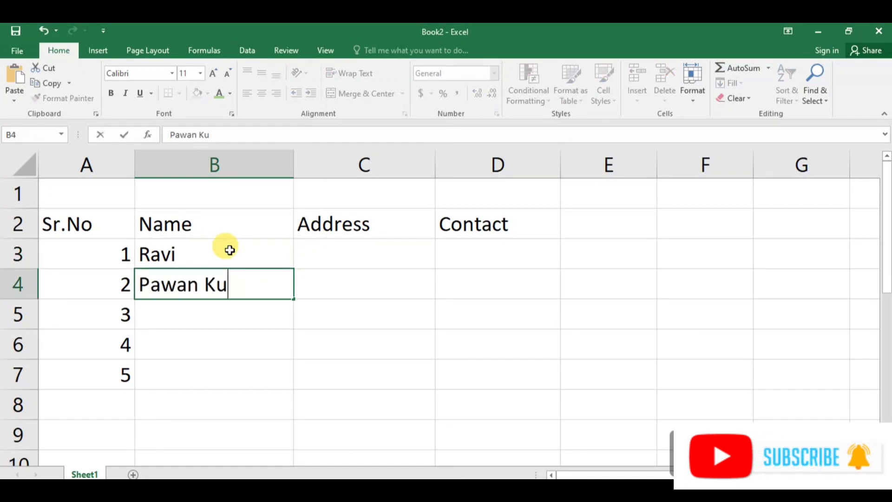
pyautogui.press('Return')
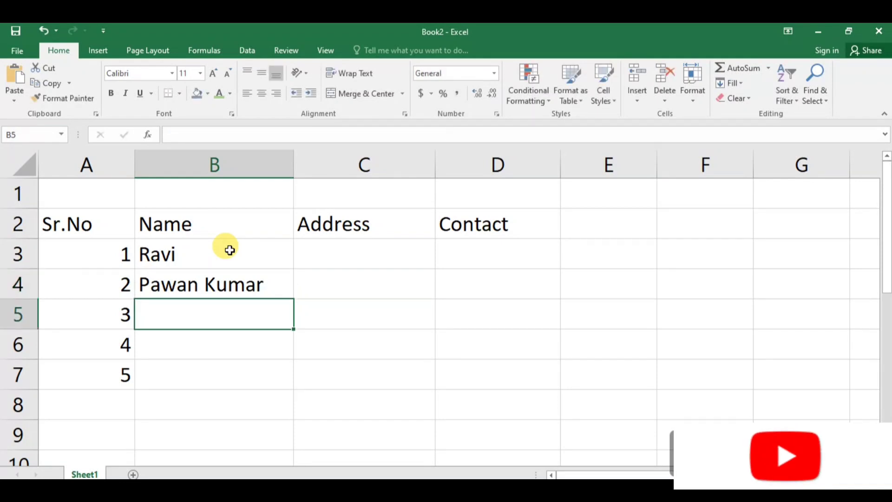
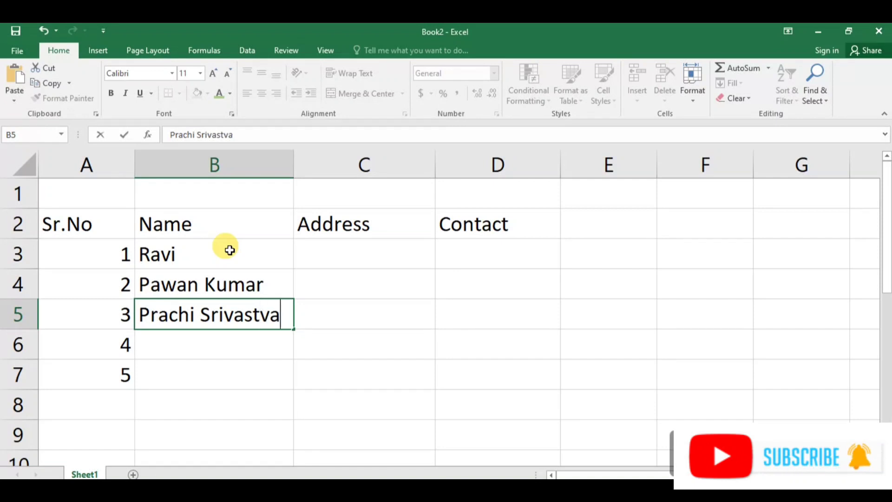
pyautogui.press('Return')
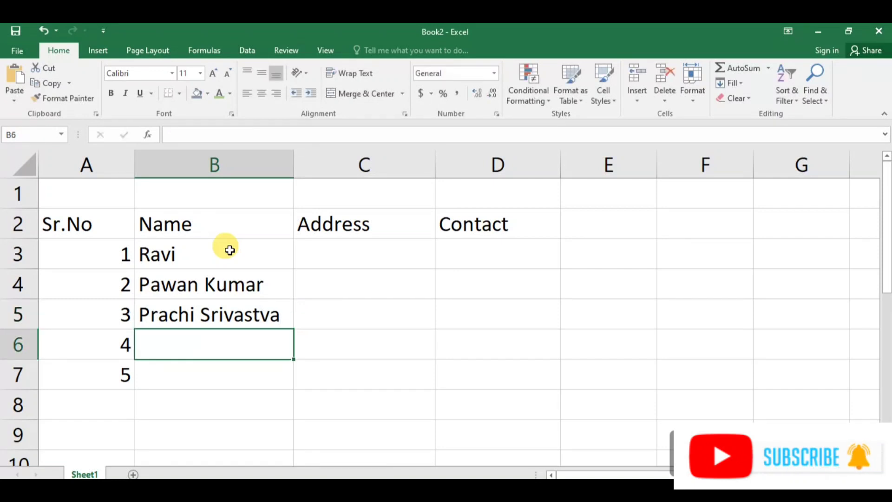
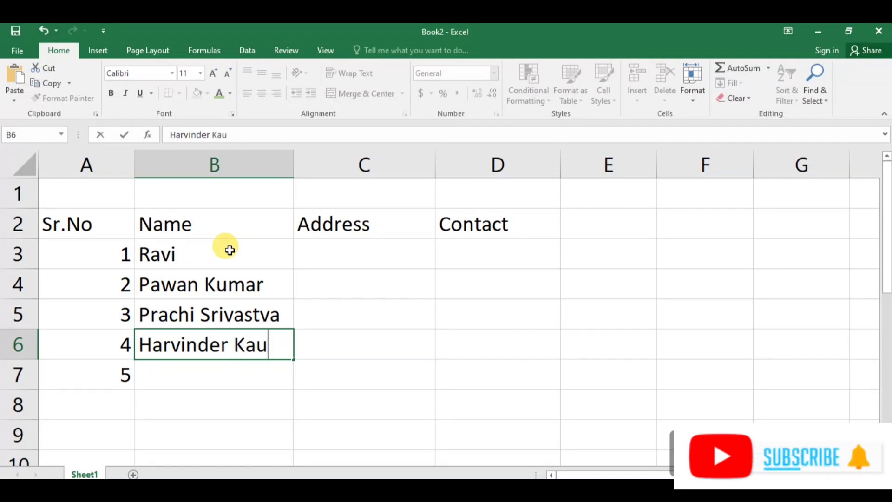
# Enter the remaining two people's full names under Name in B6 and B7.
pyautogui.press('Return')
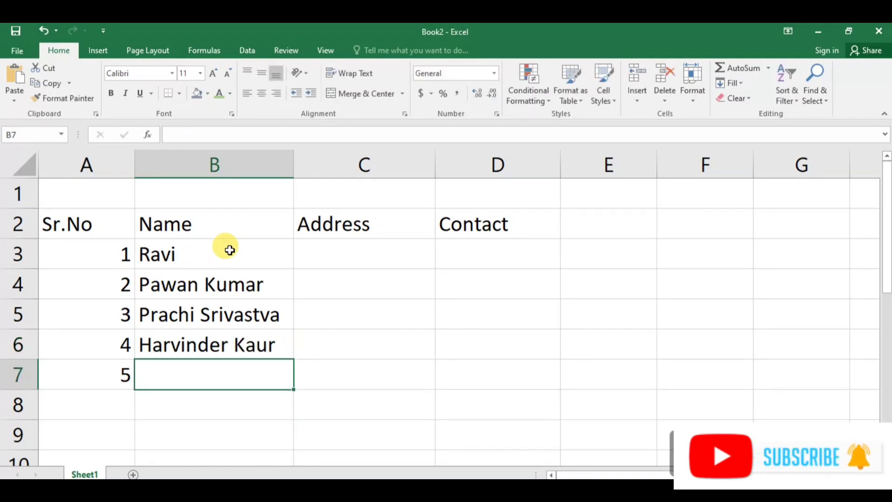
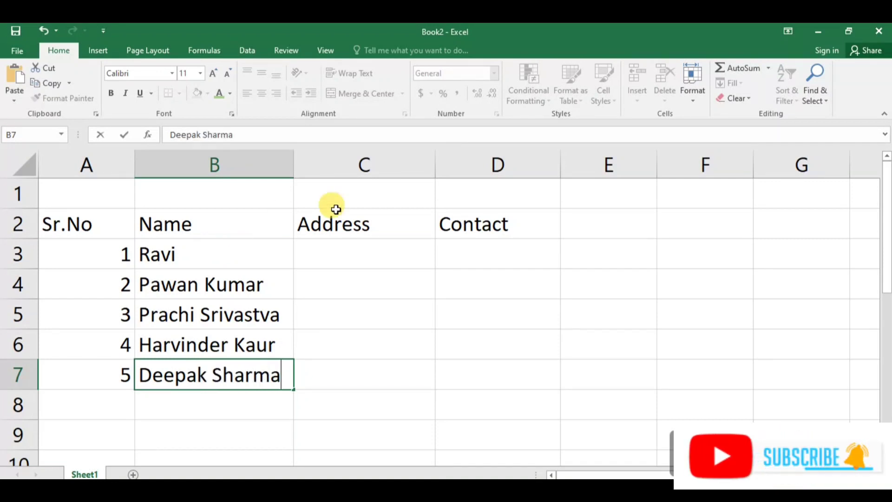
pyautogui.click(374, 299)
# Enter India as the address for the first person in C3.
pyautogui.click(364, 250)
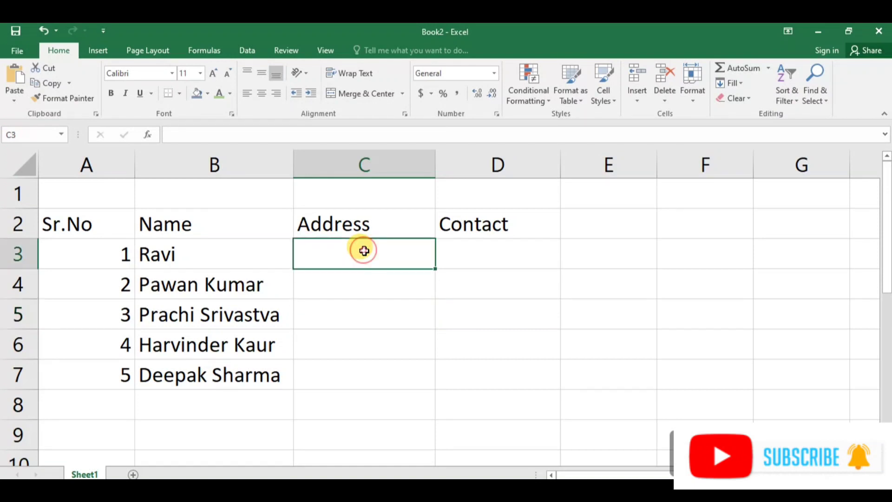
pyautogui.write('In')
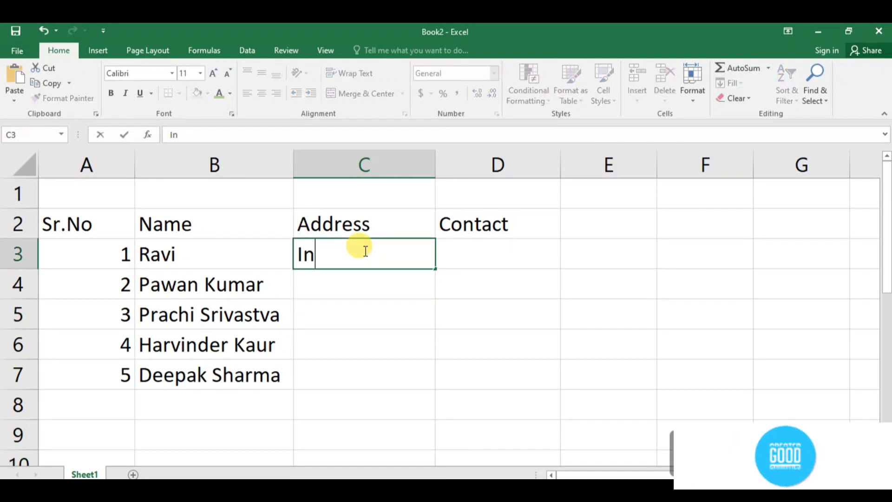
pyautogui.write('dia')
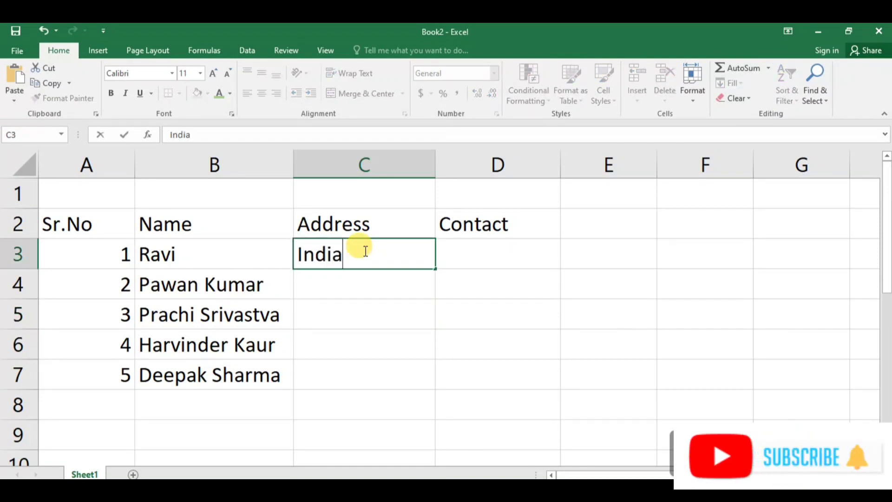
pyautogui.press('Return')
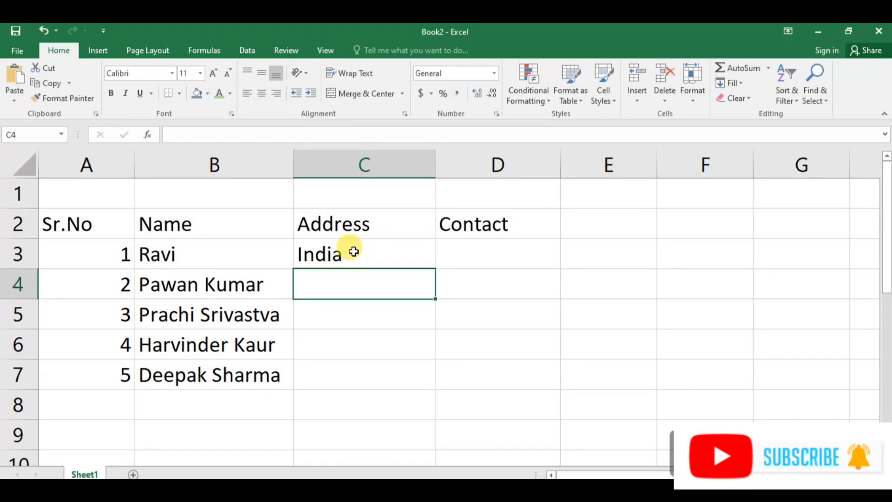
# Fill India down the Address column from C3 to C7.
pyautogui.moveTo(364, 251); pyautogui.dragTo(352, 388)
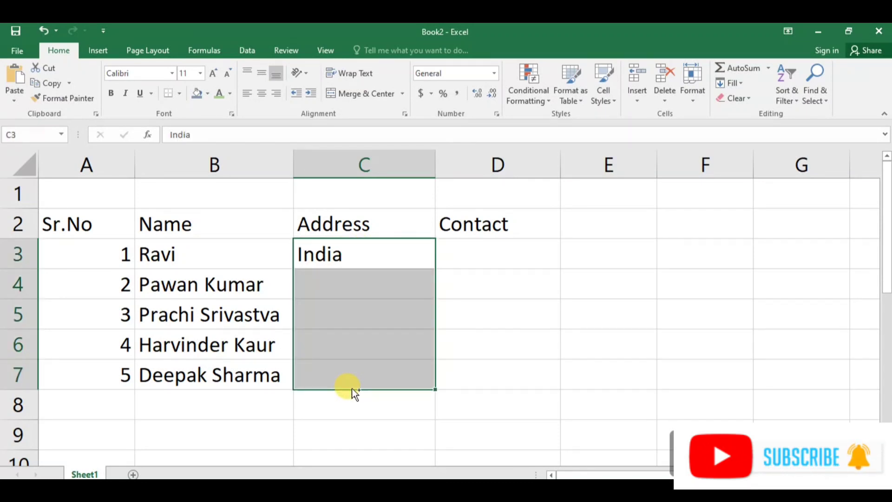
pyautogui.hotkey('ctrl', 'd')
# Enter 123456 as the first contact number in D3 and fill it down to D7.
pyautogui.click(496, 251)
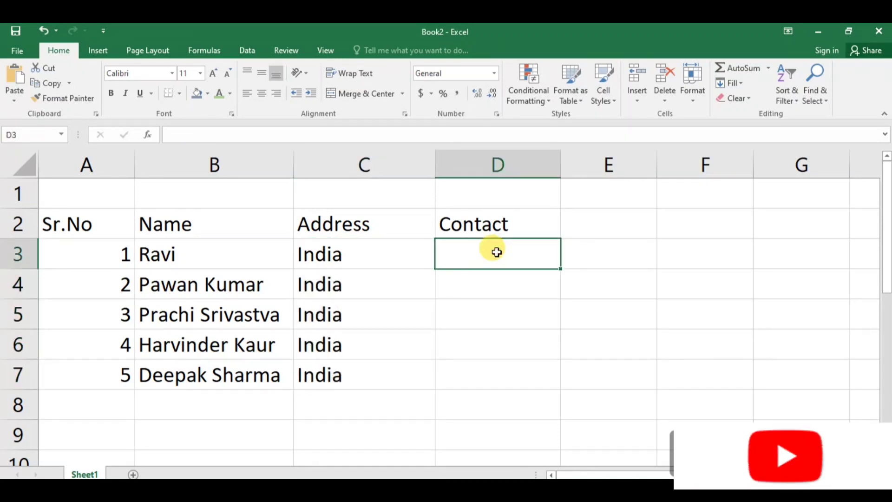
pyautogui.write('123456')
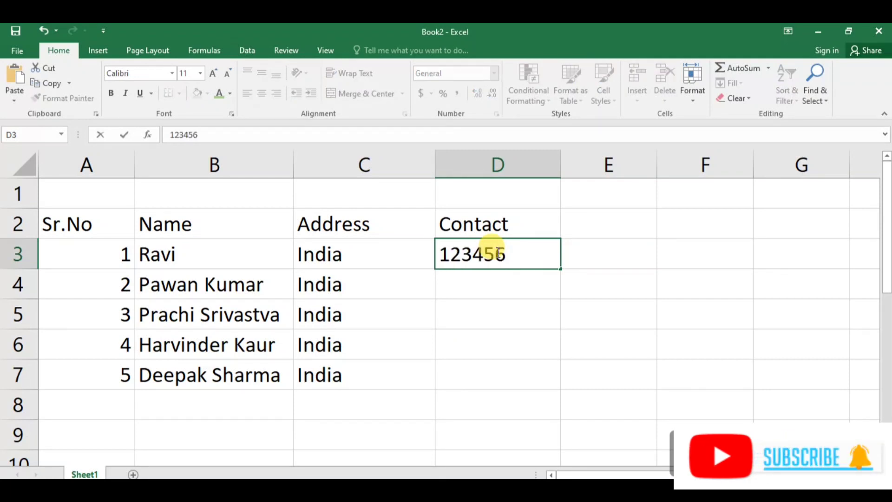
pyautogui.click(604, 278)
pyautogui.moveTo(479, 249); pyautogui.dragTo(478, 381)
pyautogui.hotkey('ctrl', 'd')
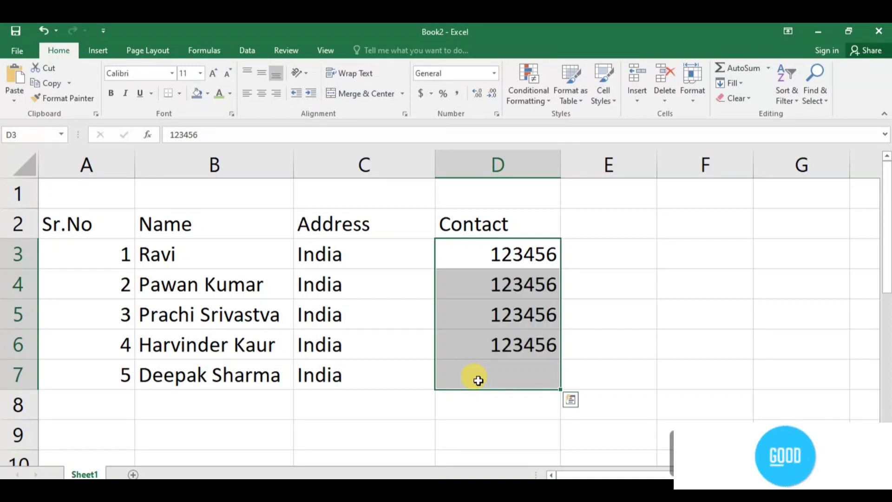
pyautogui.click(614, 281)
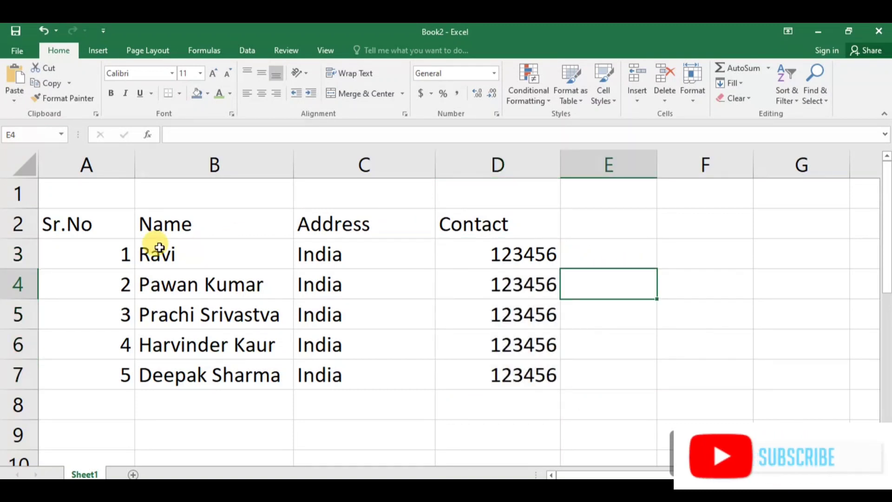
# Narrow column B and autofit columns C and D to their contents.
pyautogui.moveTo(92, 225); pyautogui.dragTo(506, 387)
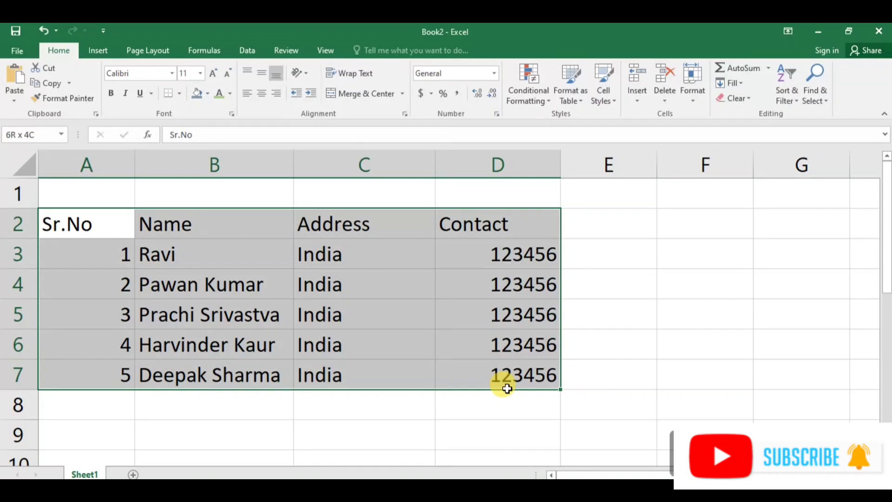
pyautogui.click(395, 312)
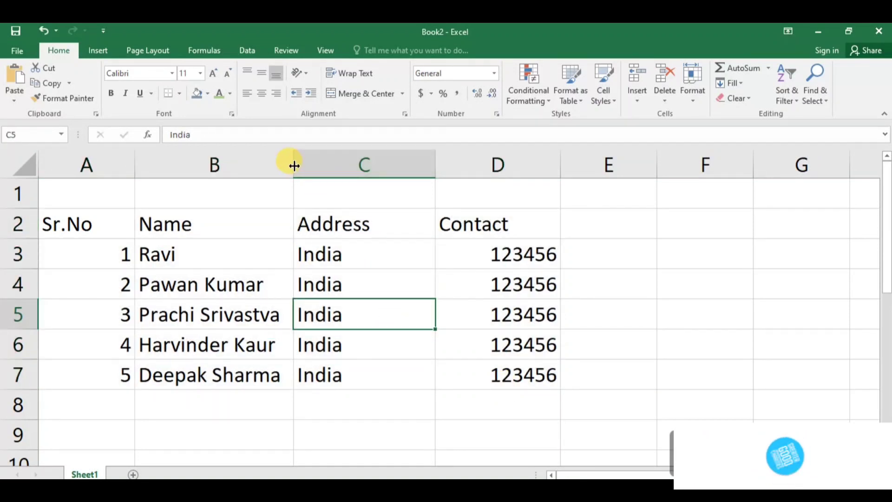
pyautogui.moveTo(294, 165); pyautogui.dragTo(240, 167)
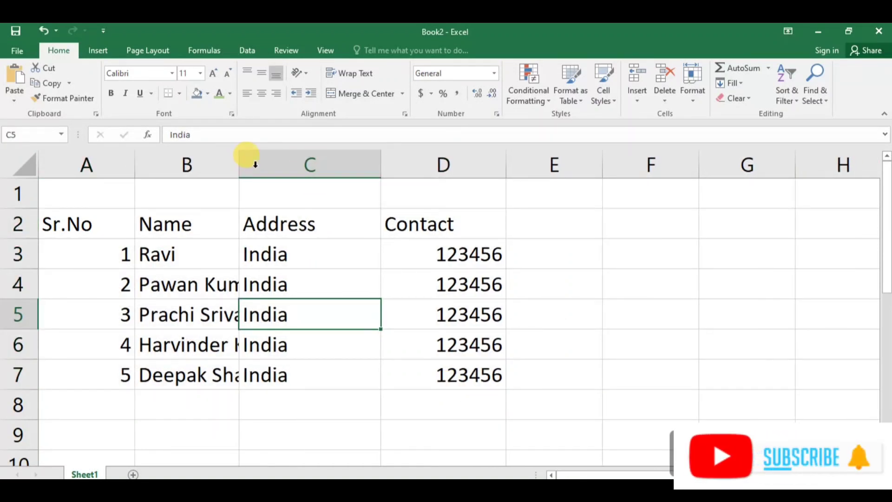
pyautogui.doubleClick(378, 165)
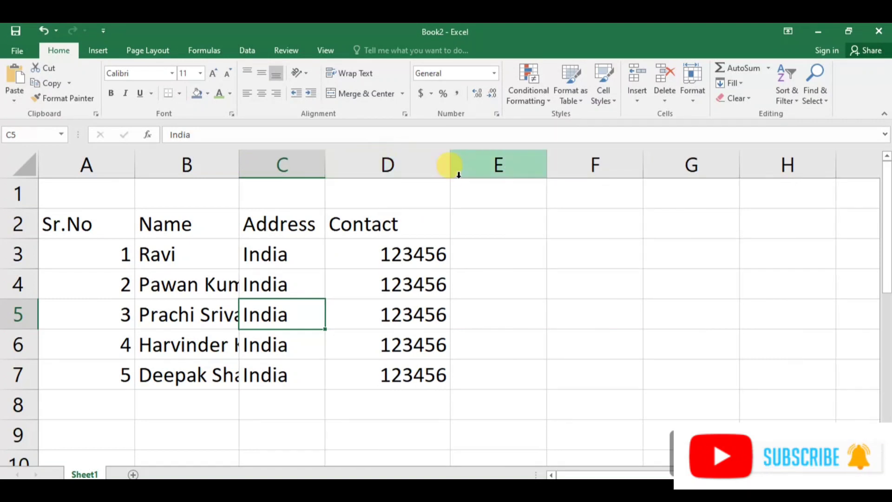
pyautogui.doubleClick(448, 162)
pyautogui.click(480, 314)
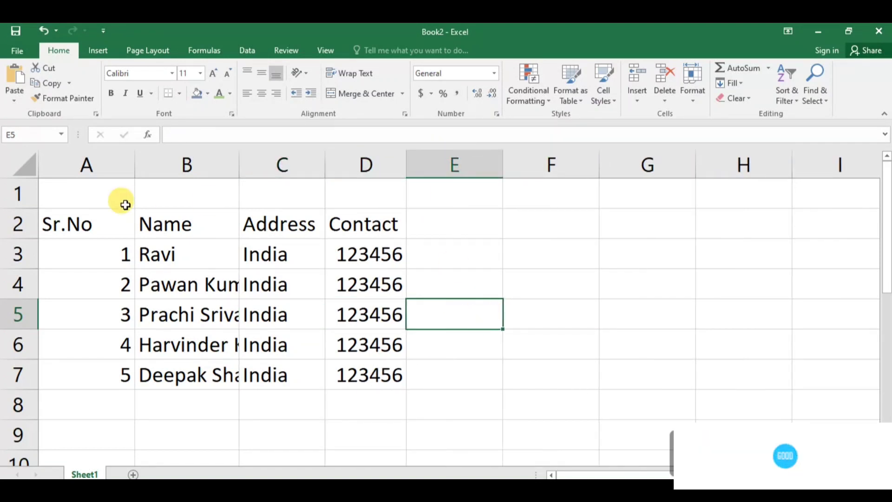
# Apply all borders to the table range A2:D7.
pyautogui.moveTo(88, 224); pyautogui.dragTo(380, 380)
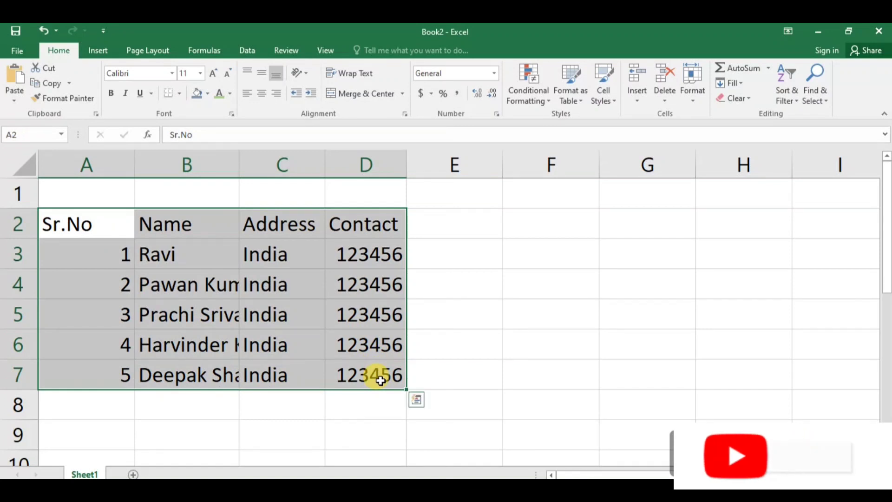
pyautogui.click(179, 93)
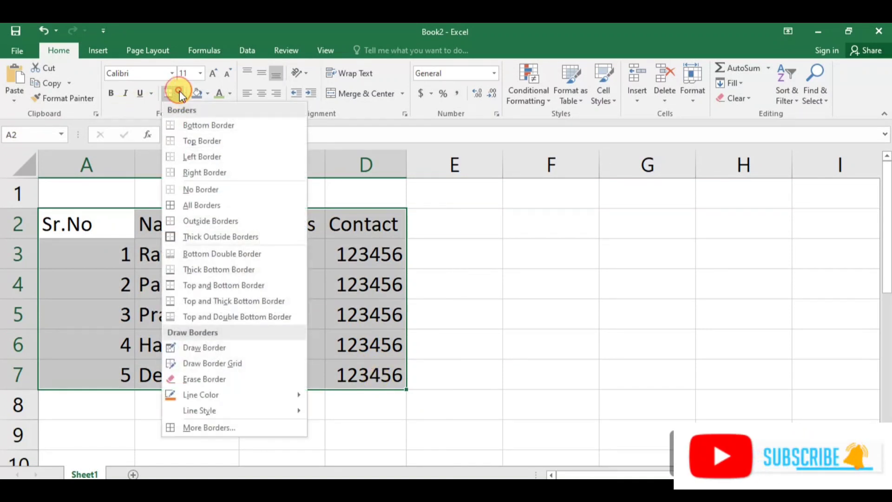
pyautogui.click(203, 205)
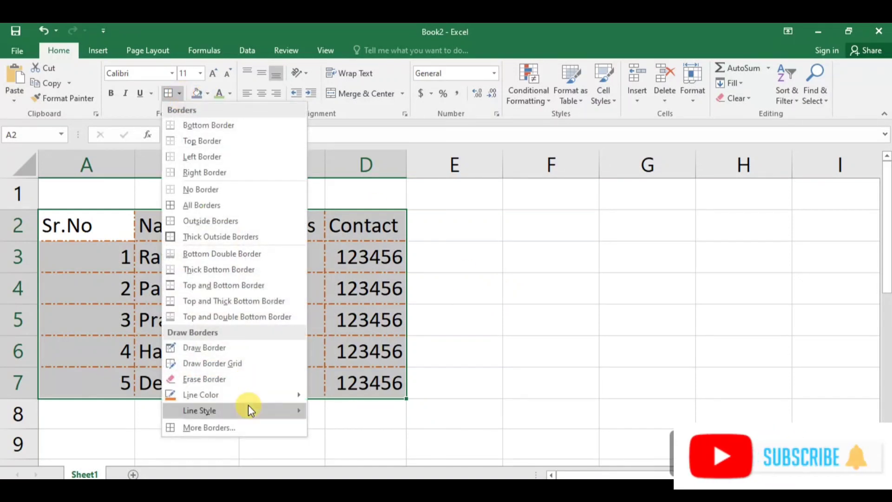
# Set the border line colour to black and reapply all borders to the table.
pyautogui.moveTo(219, 395)
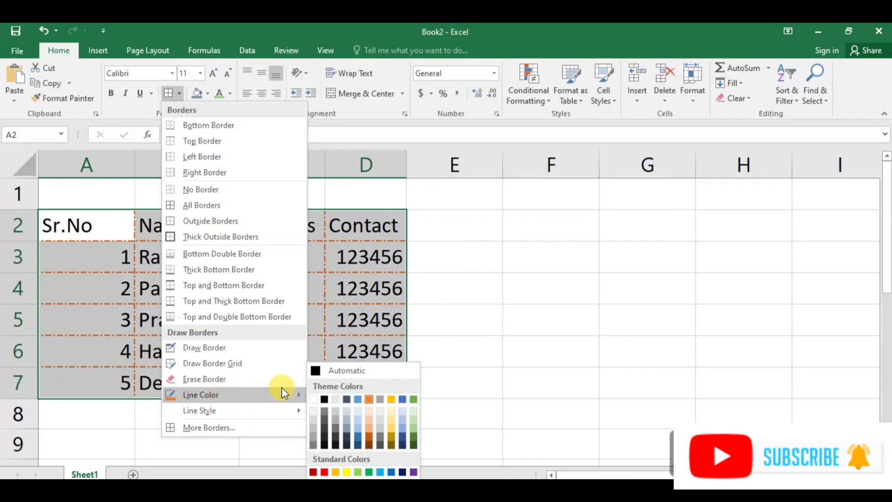
pyautogui.click(325, 397)
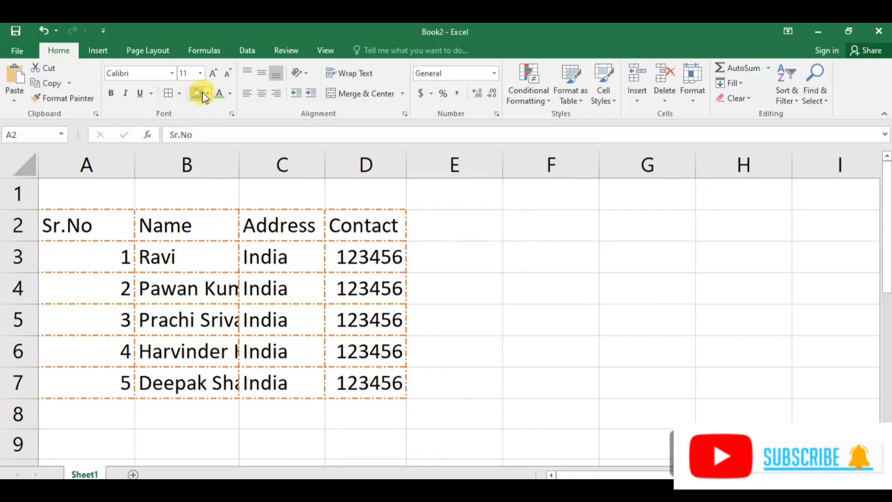
pyautogui.click(182, 94)
pyautogui.click(437, 266)
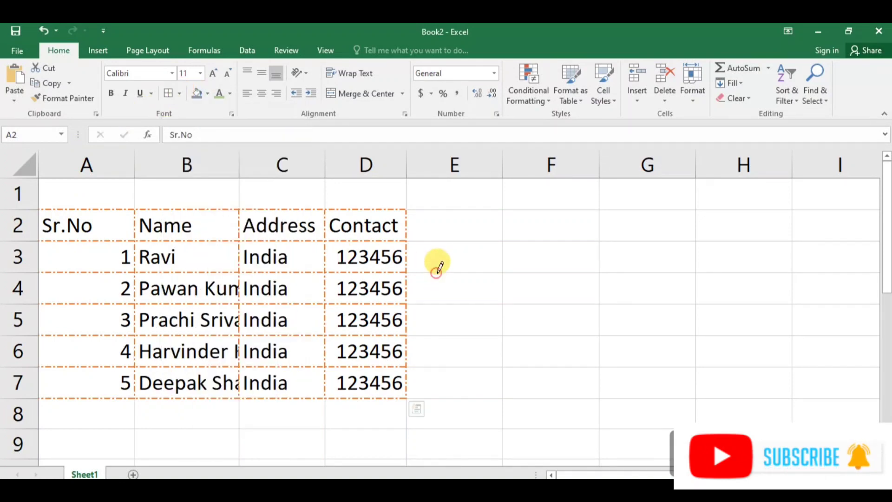
pyautogui.hotkey('ctrl', 'a')
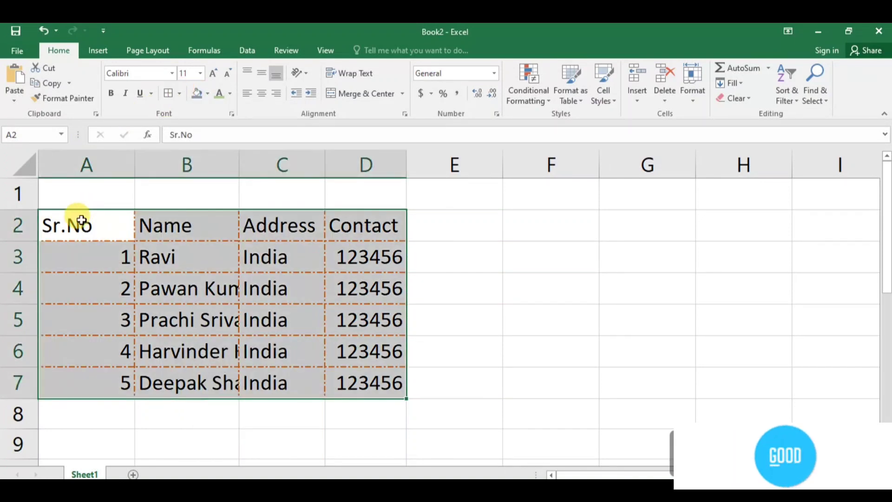
pyautogui.click(170, 93)
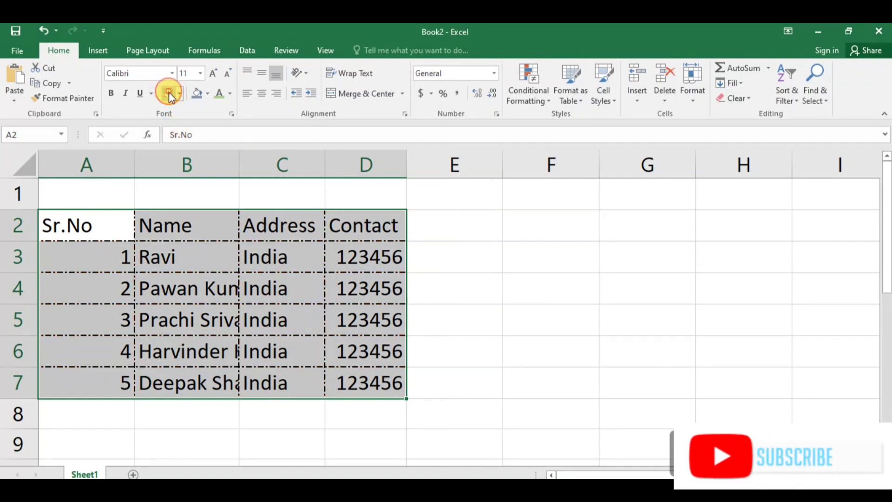
pyautogui.click(462, 275)
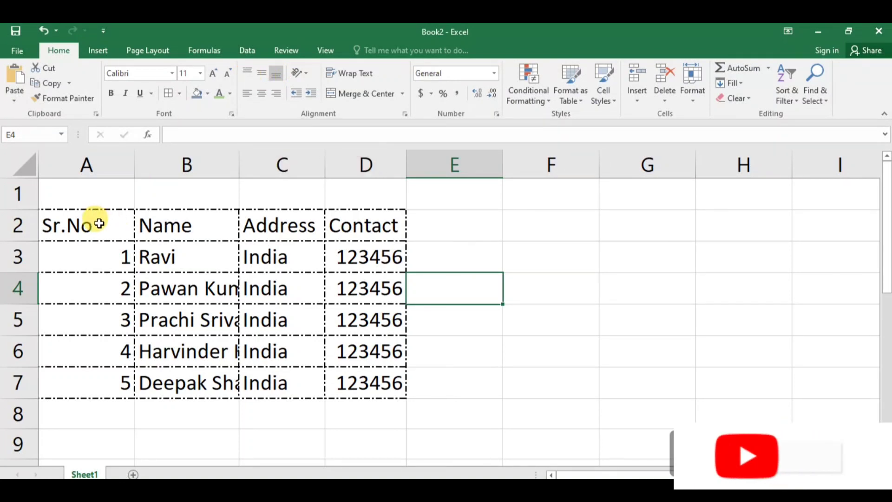
# Make header row 2 taller and cycle the table's vertical alignment through top, middle and bottom.
pyautogui.moveTo(97, 221); pyautogui.dragTo(339, 379)
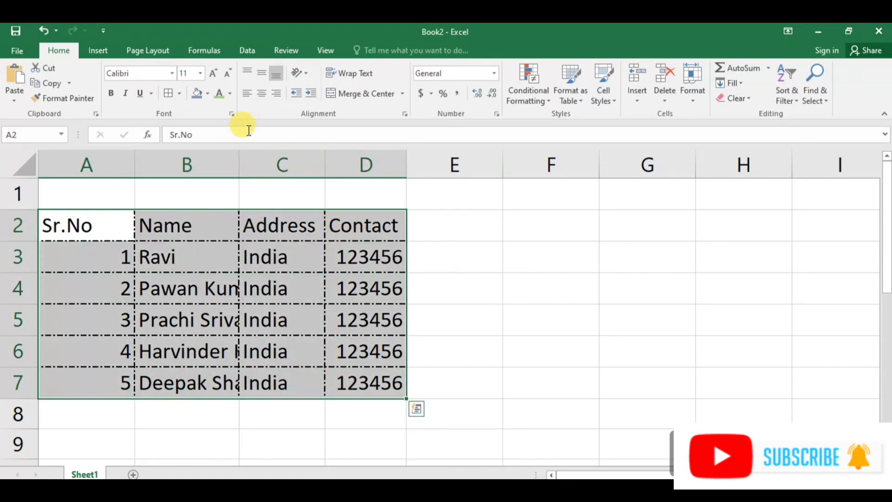
pyautogui.click(247, 70)
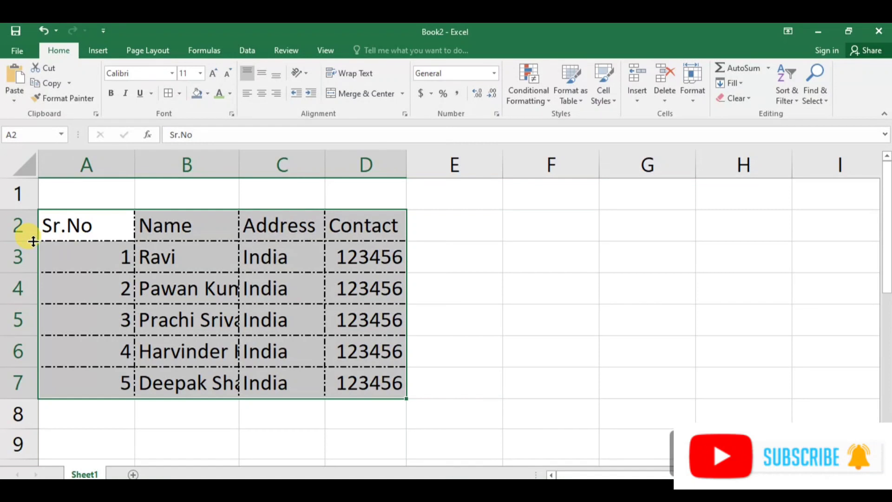
pyautogui.moveTo(33, 241); pyautogui.dragTo(34, 274)
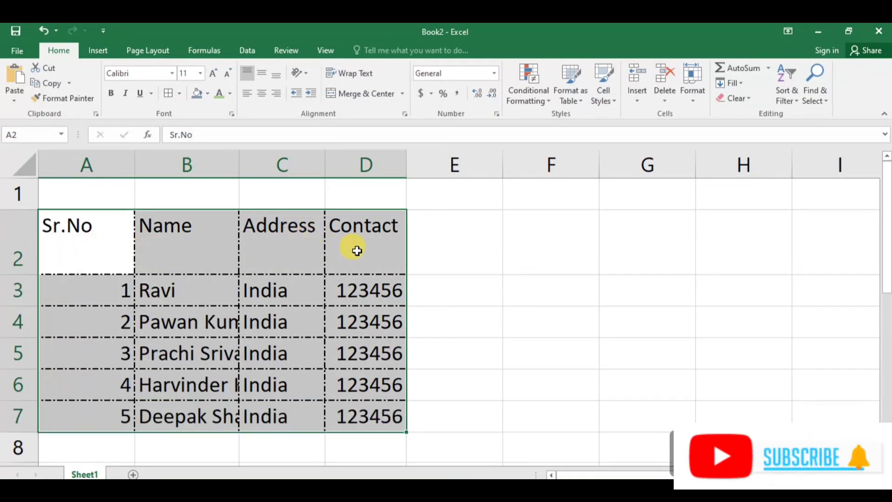
pyautogui.click(264, 71)
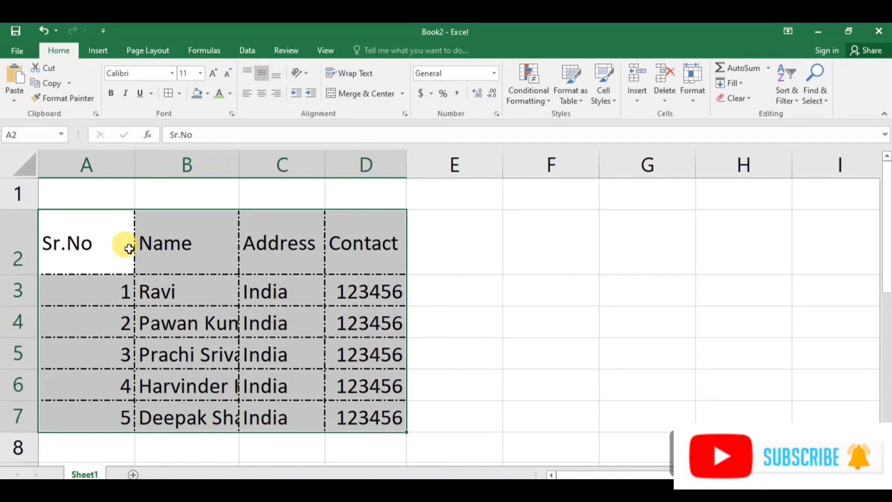
pyautogui.click(276, 74)
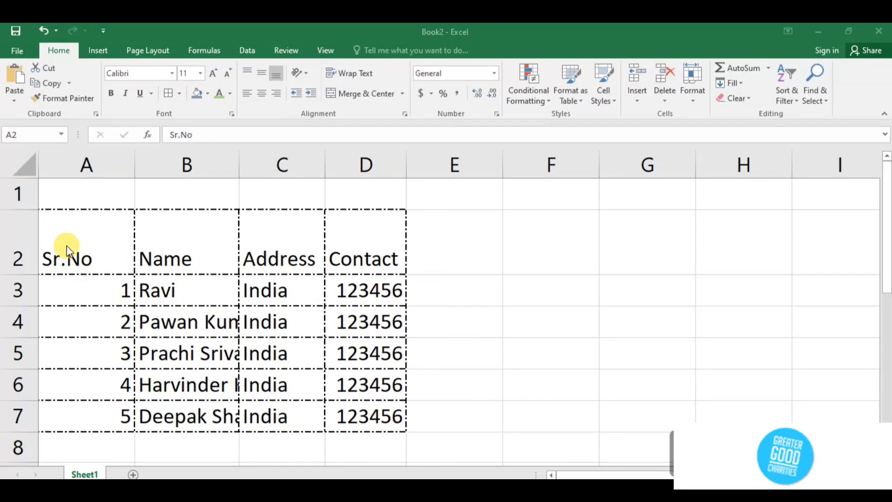
# Middle-align the header row A2:D2 vertically.
pyautogui.click(155, 230)
pyautogui.moveTo(90, 244); pyautogui.dragTo(344, 255)
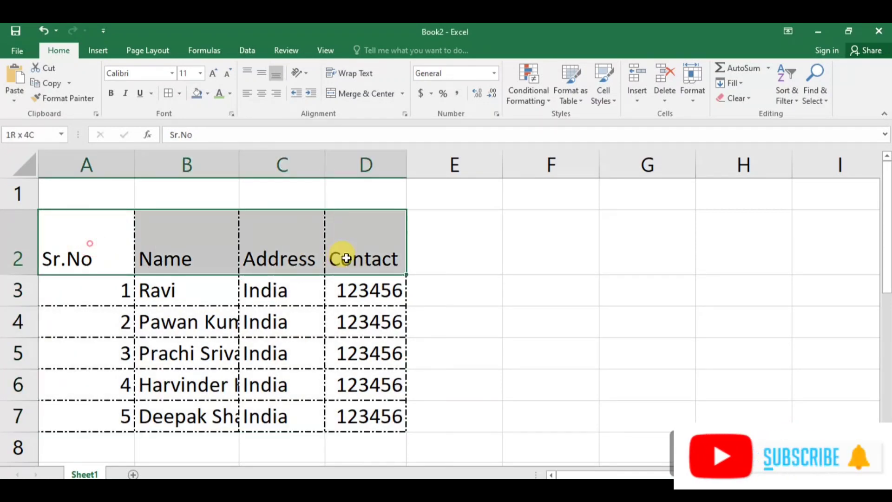
pyautogui.click(264, 74)
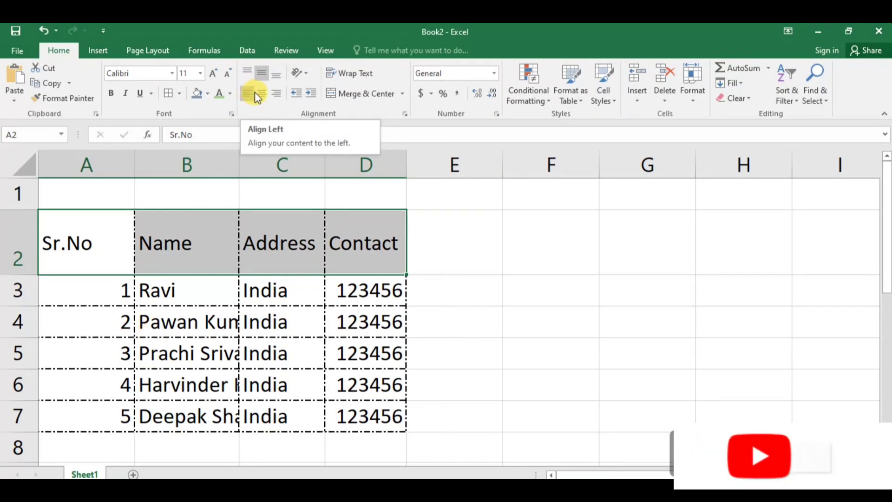
# Try left, centre and right horizontal alignment on the table, ending with left alignment.
pyautogui.moveTo(82, 291); pyautogui.dragTo(176, 308)
pyautogui.moveTo(56, 229); pyautogui.dragTo(348, 404)
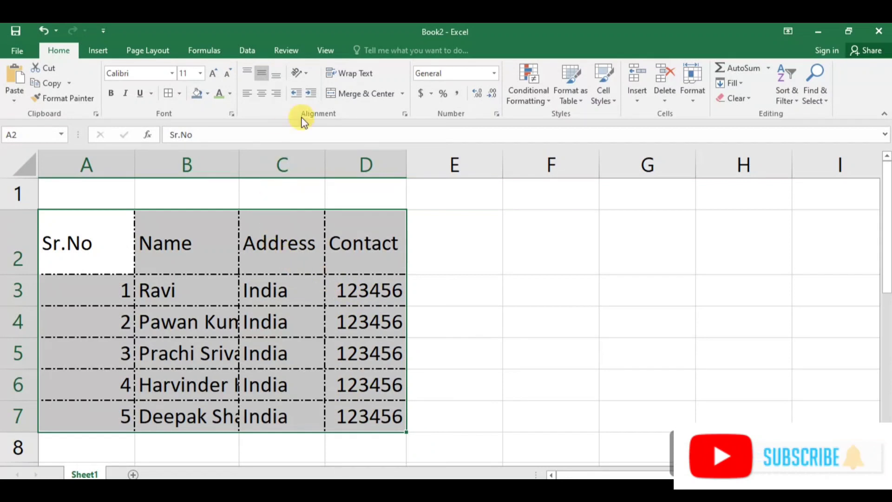
pyautogui.click(247, 95)
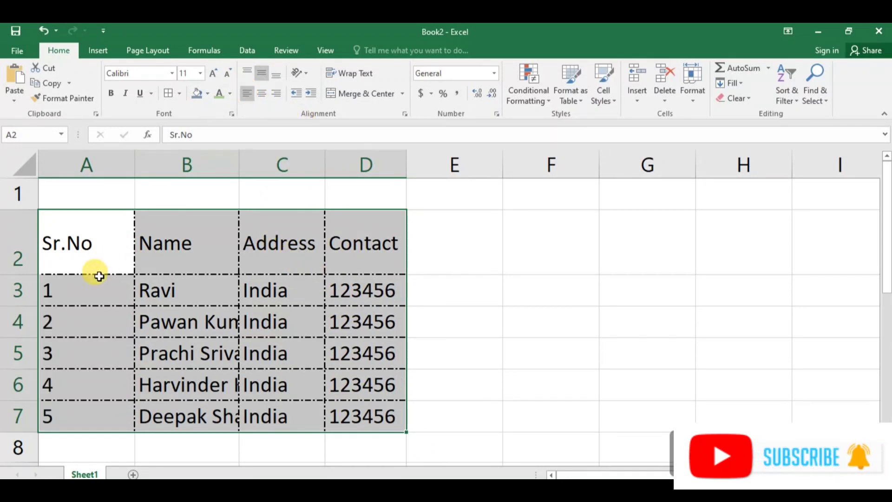
pyautogui.click(262, 96)
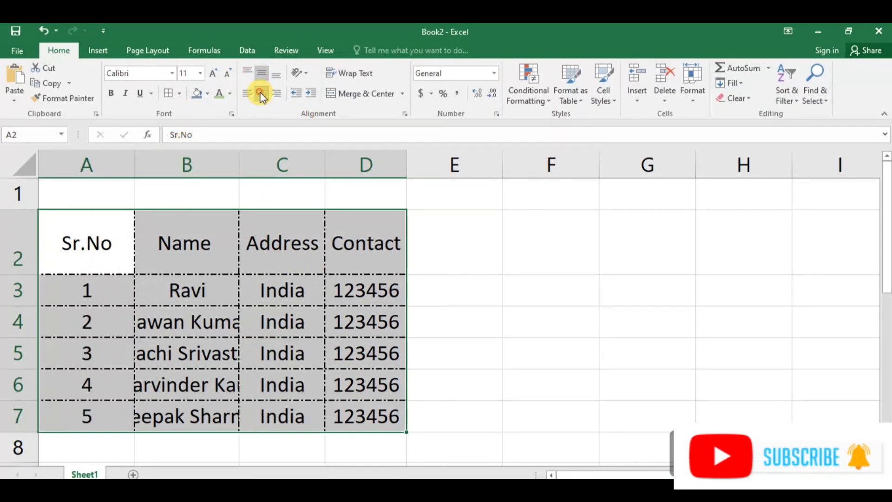
pyautogui.click(275, 95)
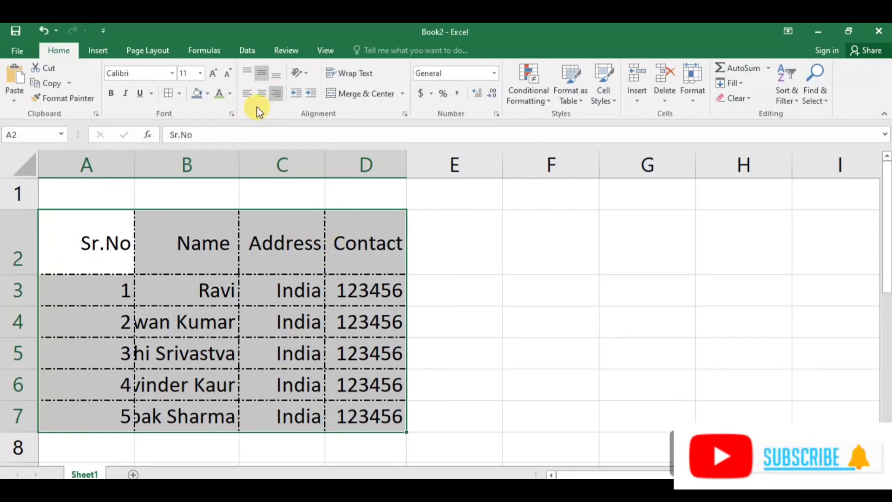
pyautogui.click(247, 94)
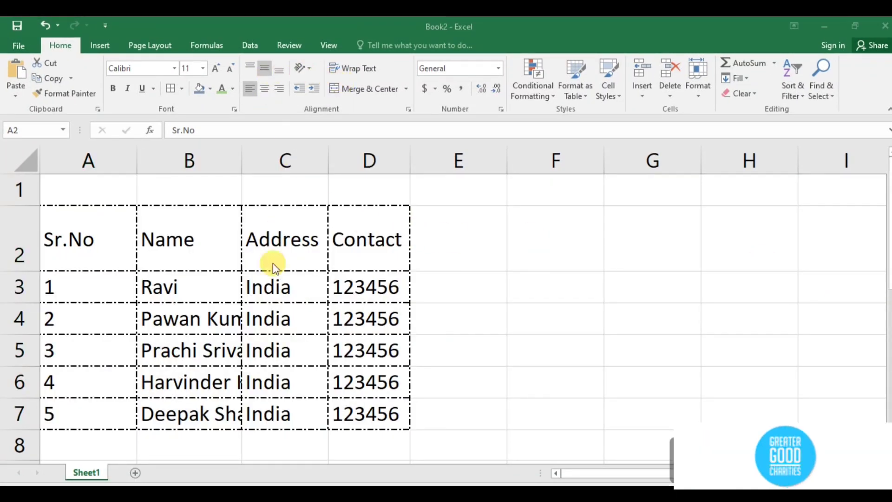
# Rotate the table's text with the Angle Counterclockwise orientation.
pyautogui.moveTo(255, 255); pyautogui.dragTo(300, 290)
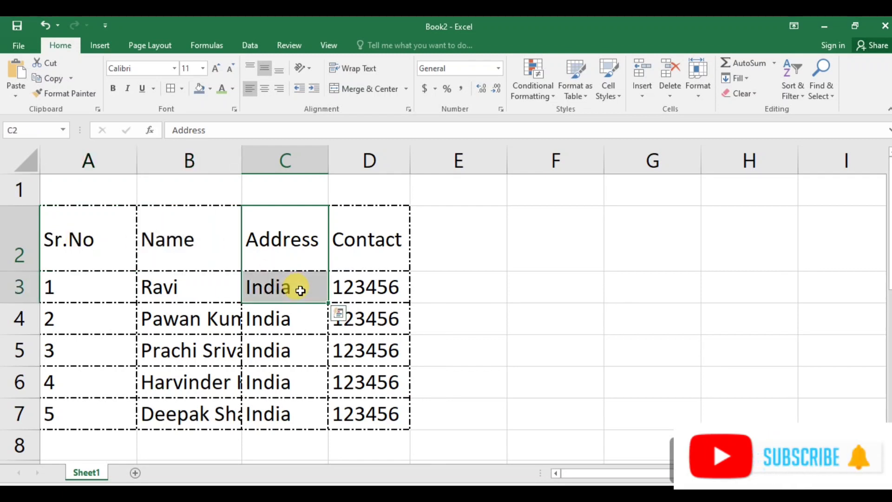
pyautogui.moveTo(73, 233); pyautogui.dragTo(355, 407)
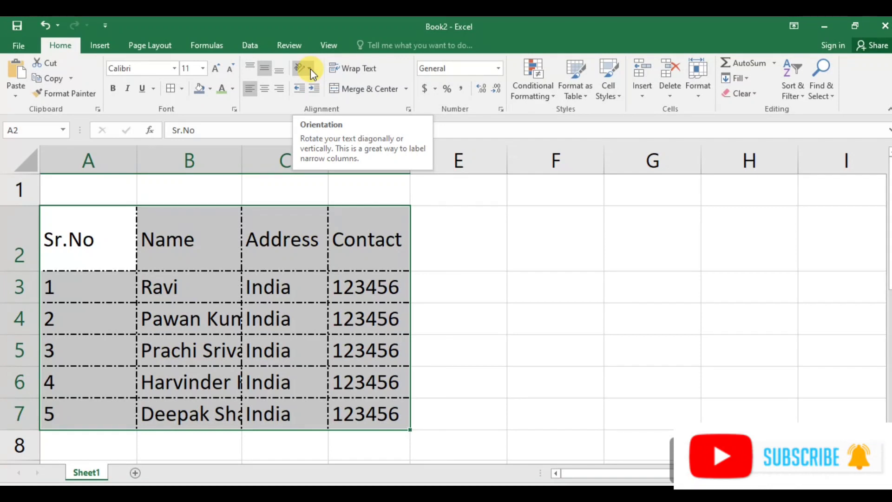
pyautogui.click(310, 69)
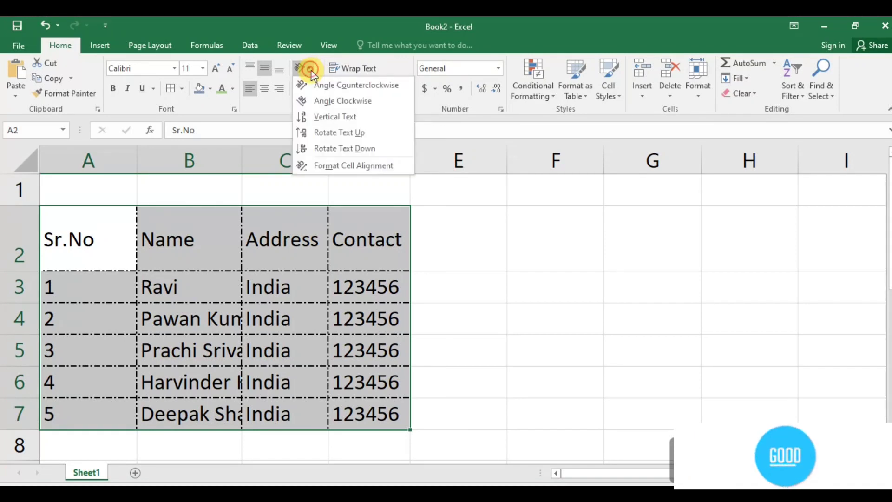
pyautogui.click(324, 85)
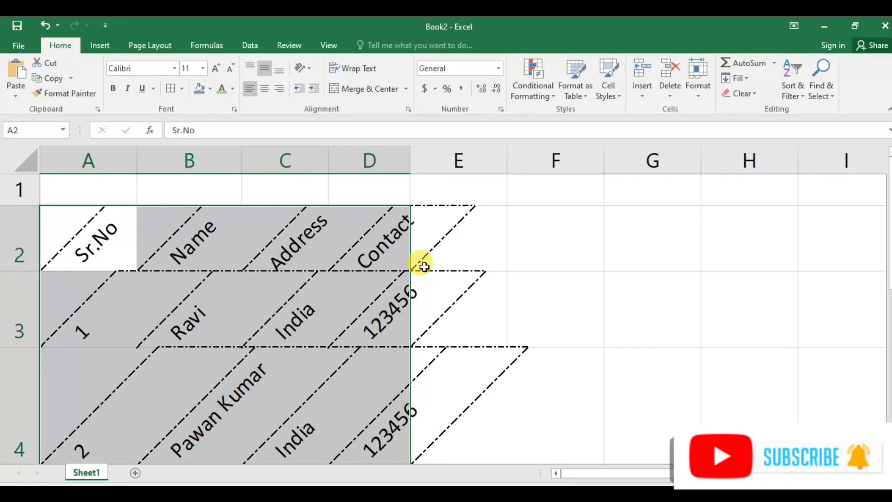
# Widen column D and try the Angle Clockwise and Vertical Text orientations on the table.
pyautogui.moveTo(410, 160); pyautogui.dragTo(490, 170)
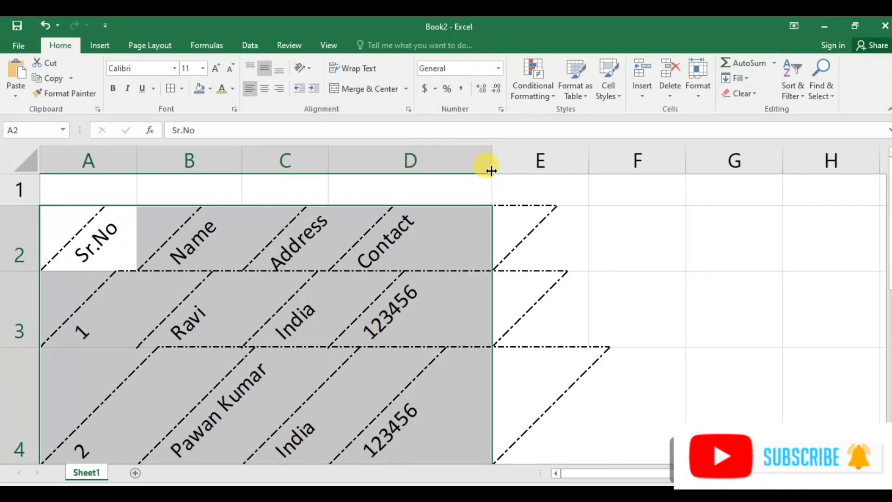
pyautogui.click(308, 68)
pyautogui.click(324, 97)
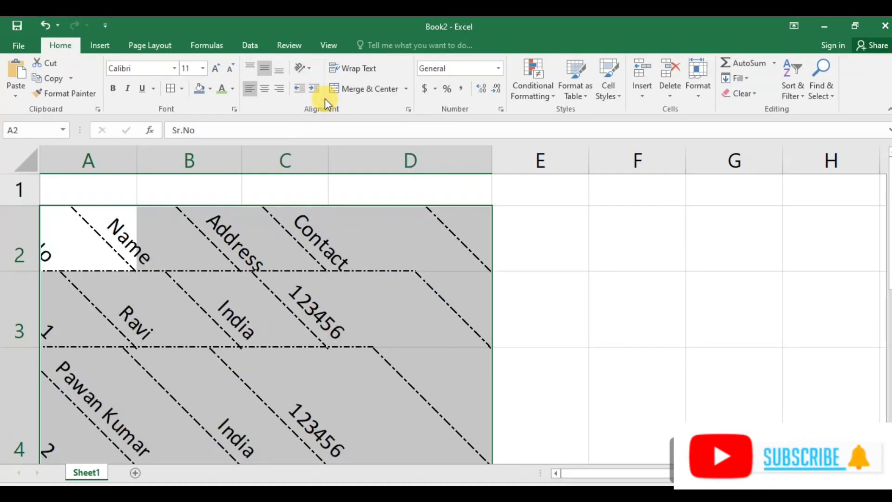
pyautogui.click(312, 70)
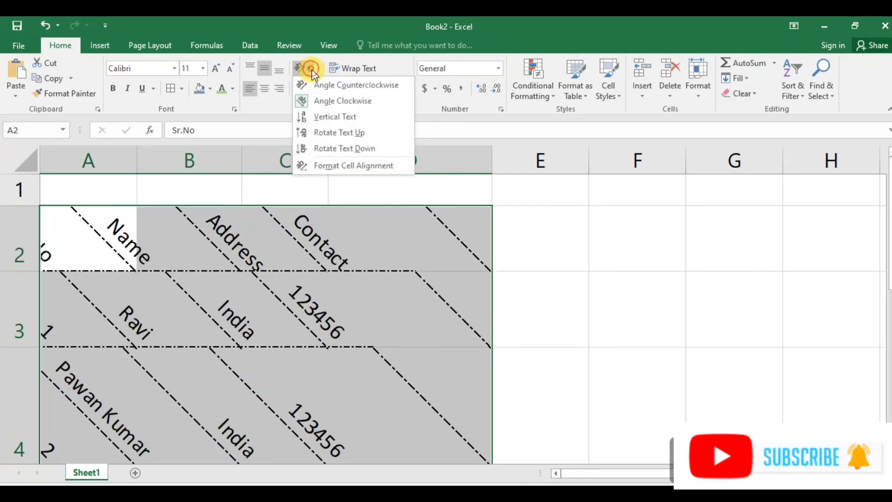
pyautogui.click(327, 113)
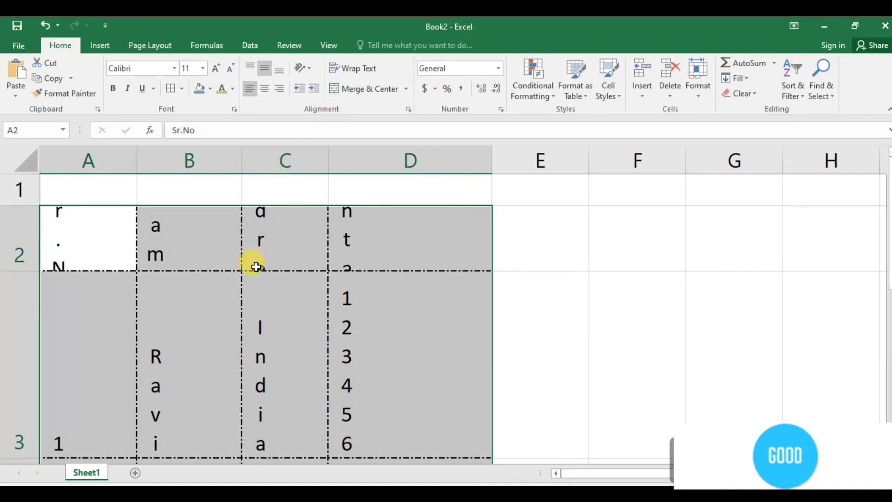
# Try the Rotate Text Up and Rotate Text Down orientations on the table.
pyautogui.click(308, 68)
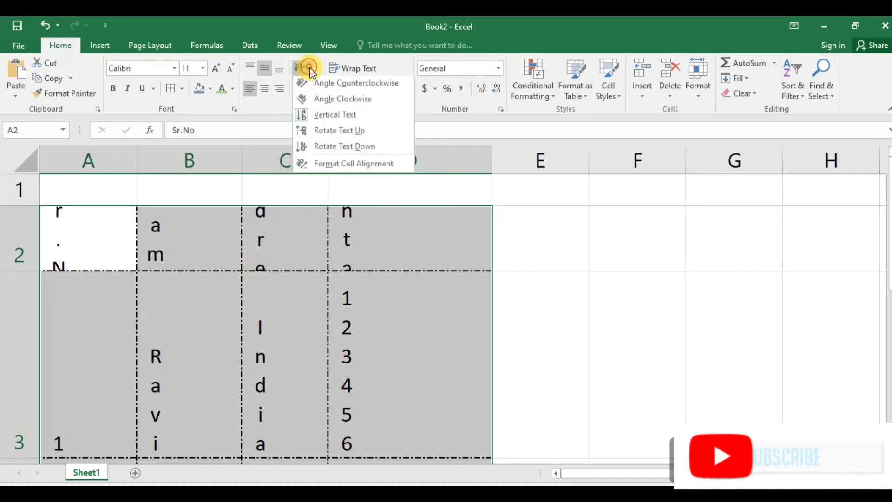
pyautogui.click(324, 133)
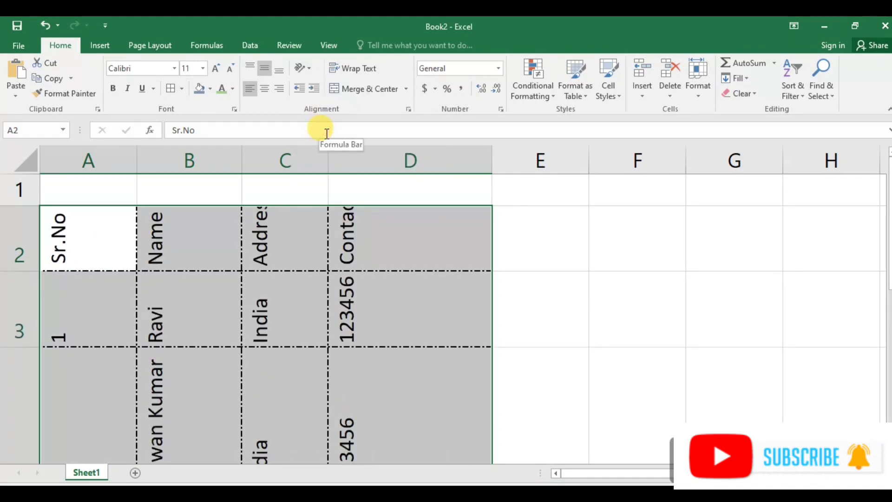
pyautogui.click(307, 67)
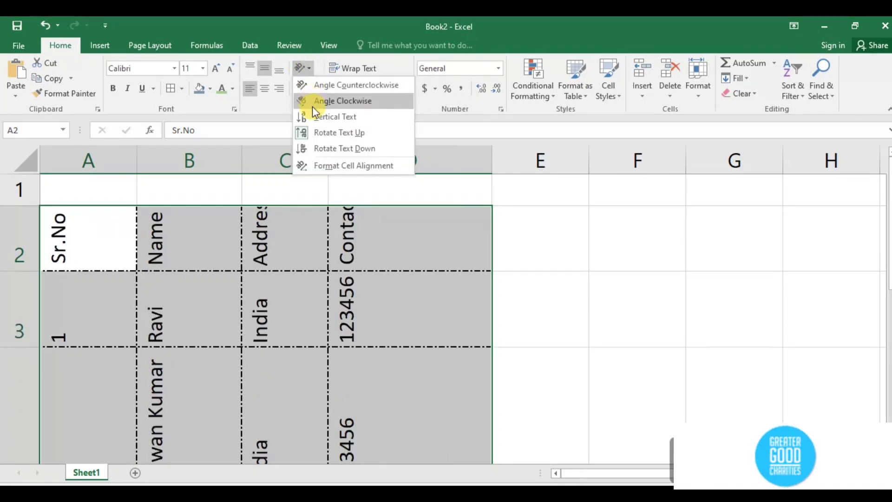
pyautogui.click(337, 149)
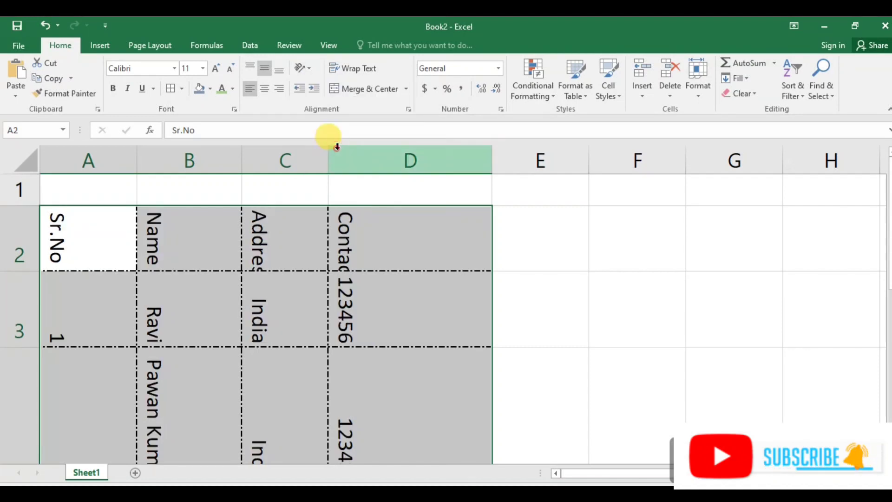
# Open the Format Cells alignment settings to inspect the orientation degrees, closing without changes.
pyautogui.click(309, 70)
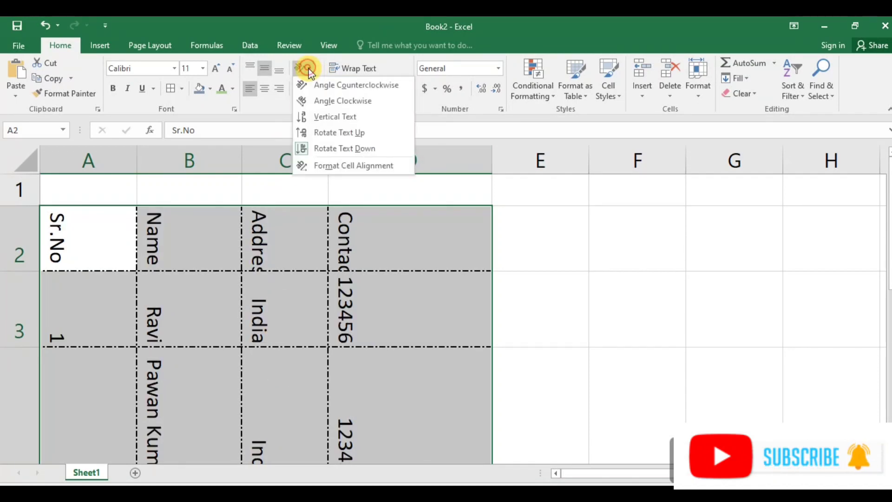
pyautogui.click(344, 165)
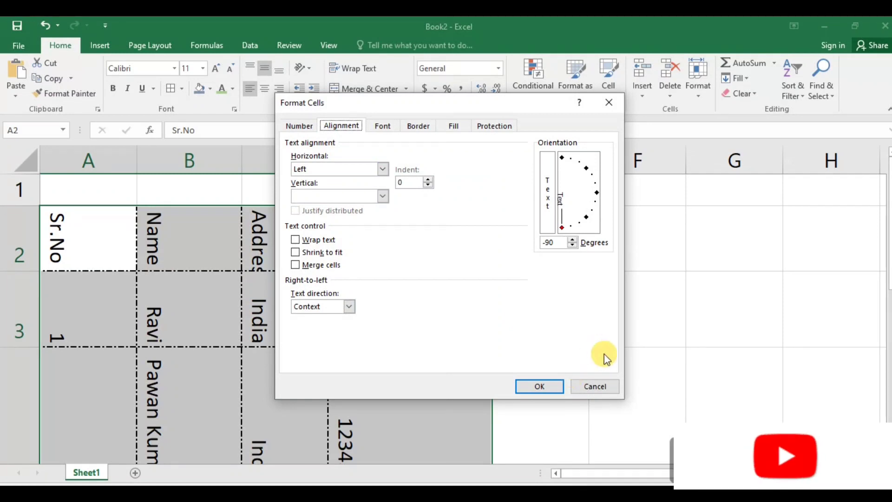
pyautogui.click(594, 386)
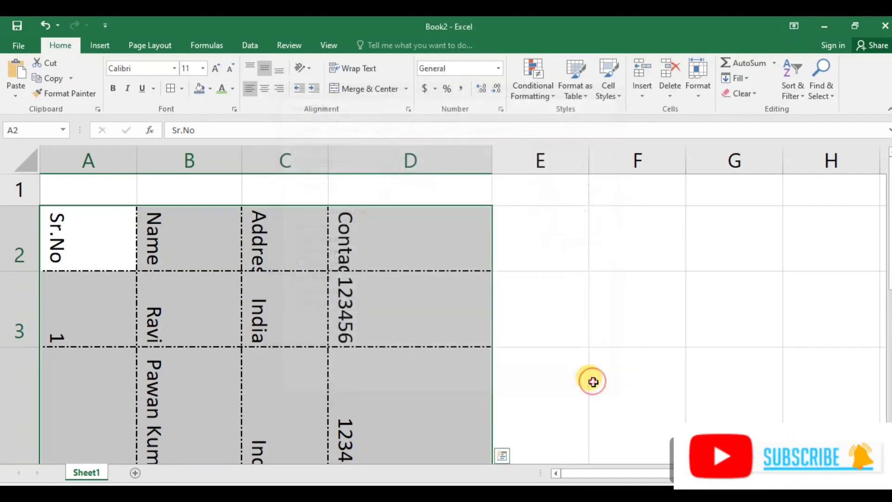
pyautogui.click(304, 70)
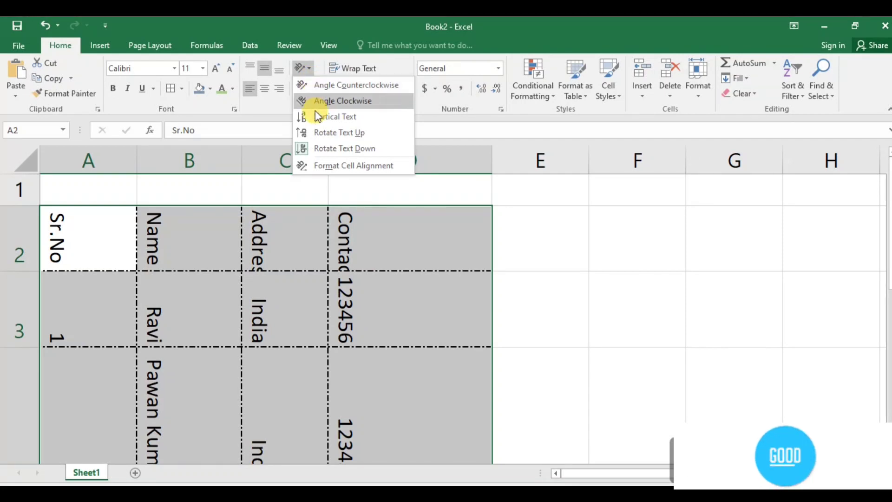
pyautogui.click(326, 166)
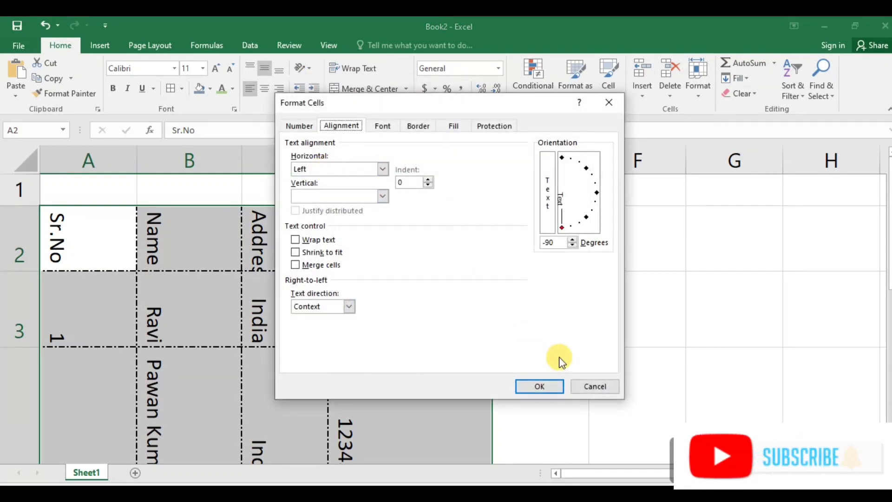
pyautogui.click(599, 383)
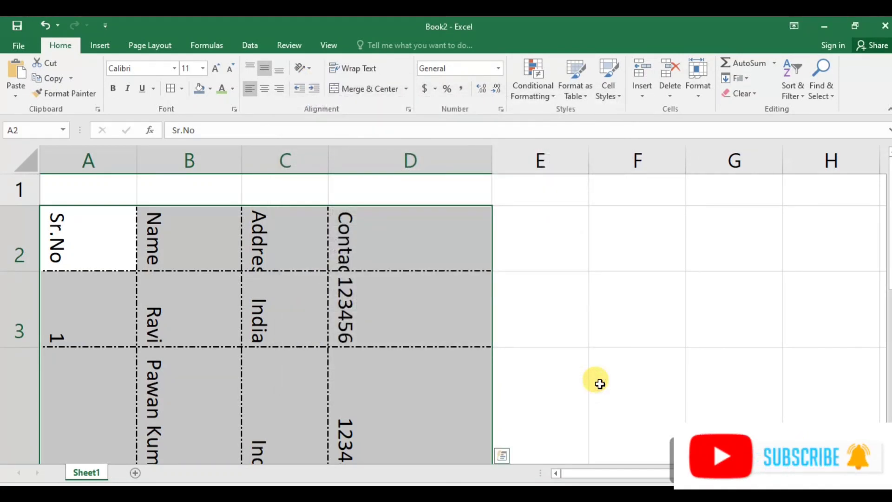
# Undo the orientation and column-width changes until the table text is horizontal again.
pyautogui.hotkey('ctrl', 'z')
pyautogui.hotkey('ctrl', 'z')
pyautogui.hotkey('ctrl', 'z')
pyautogui.hotkey('ctrl', 'z')
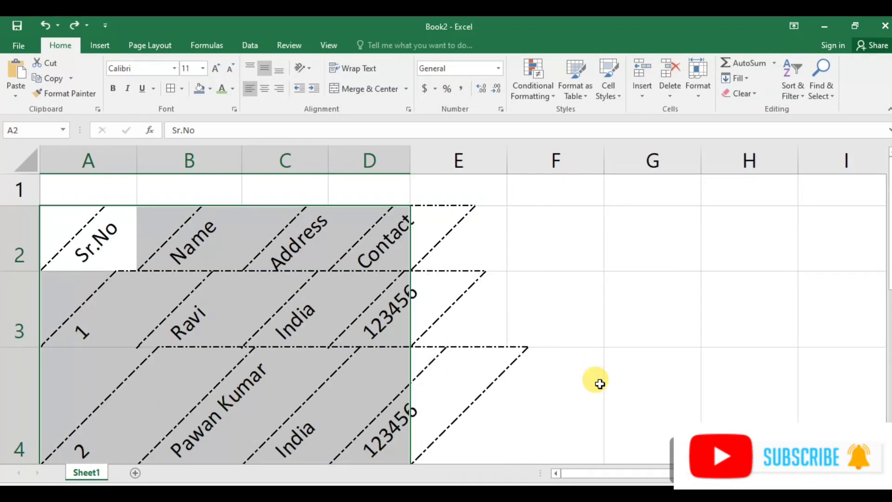
pyautogui.hotkey('ctrl', 'z')
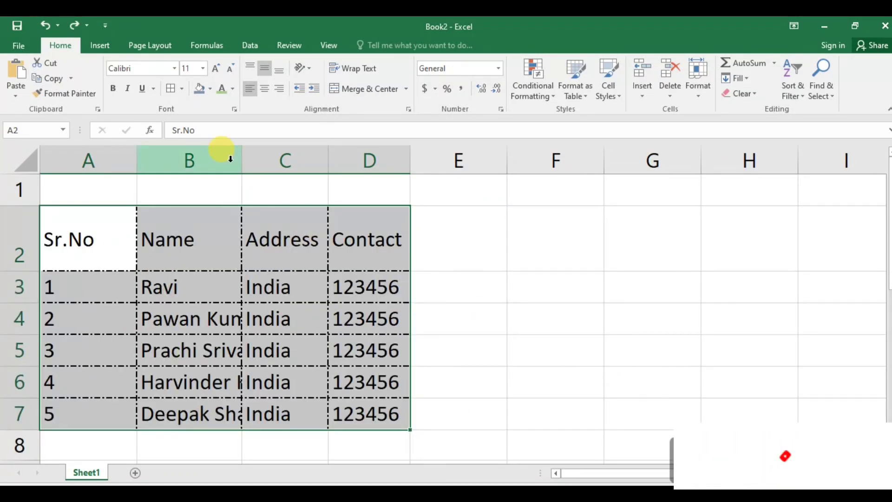
# Rotate the header row A2:D2 with the Angle Counterclockwise orientation.
pyautogui.click(201, 260)
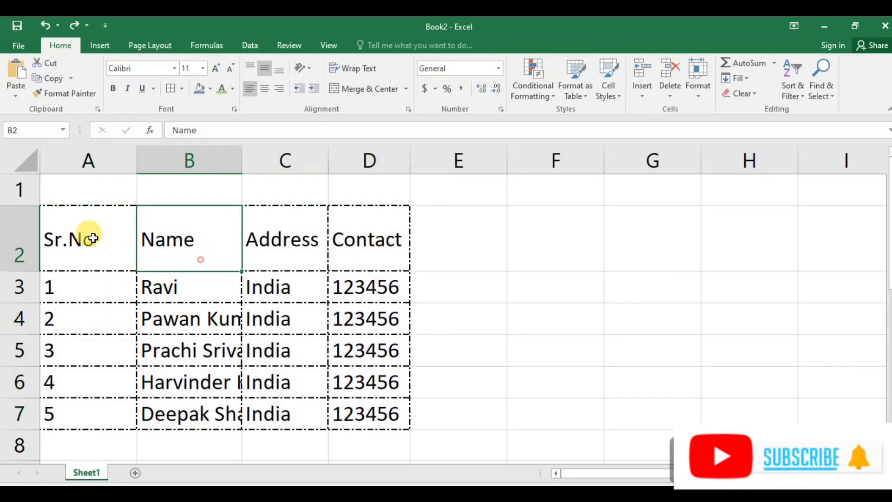
pyautogui.moveTo(120, 230); pyautogui.dragTo(333, 237)
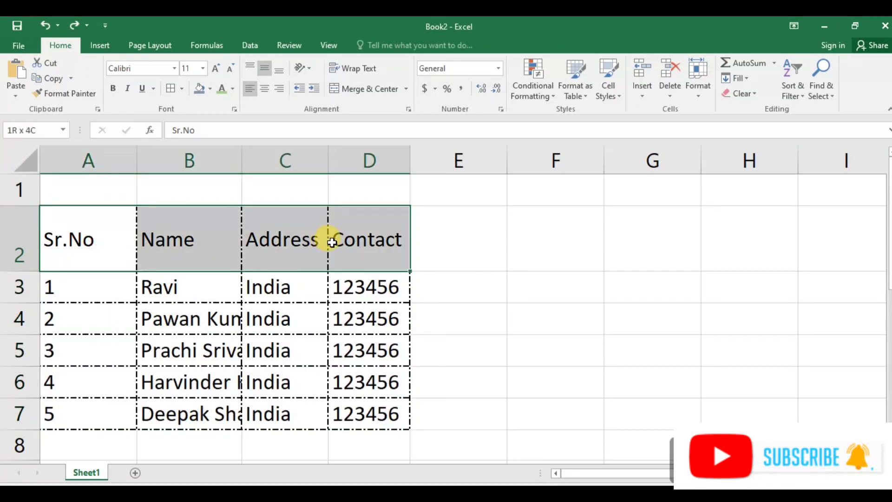
pyautogui.click(308, 68)
pyautogui.click(335, 88)
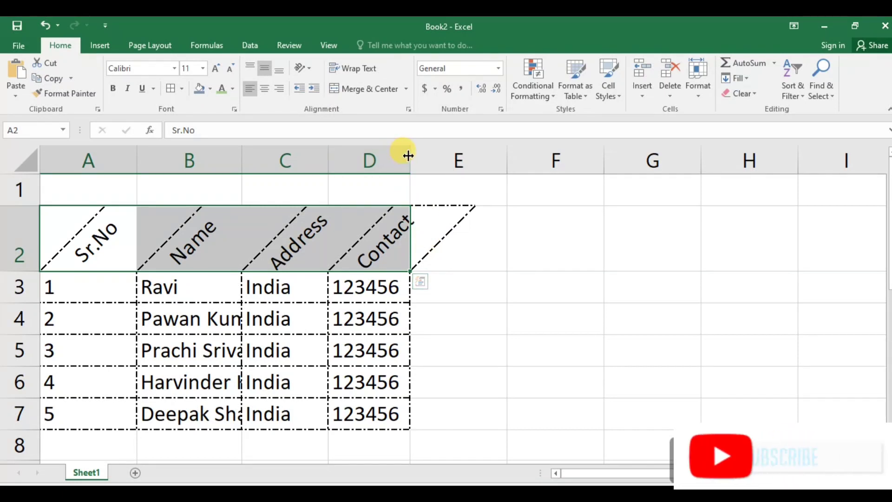
# Widen column D so the rotated Contact header fits, undoing an extra widening.
pyautogui.moveTo(407, 155); pyautogui.dragTo(473, 155)
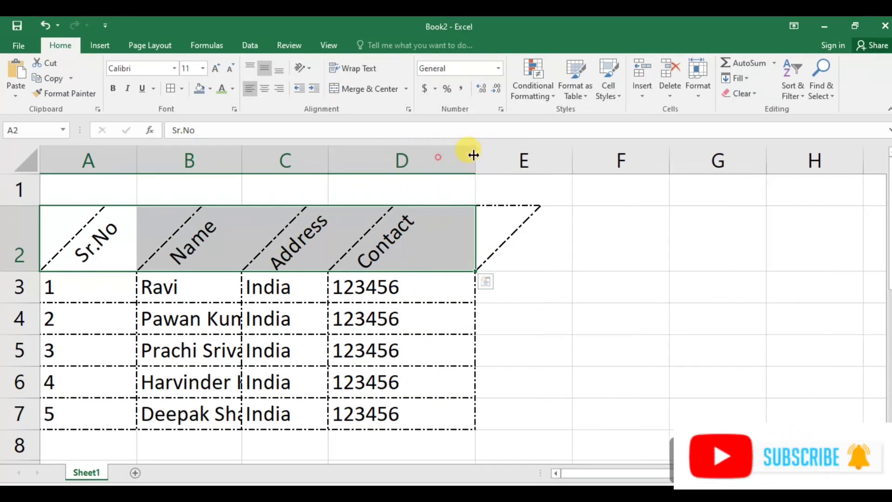
pyautogui.click(510, 234)
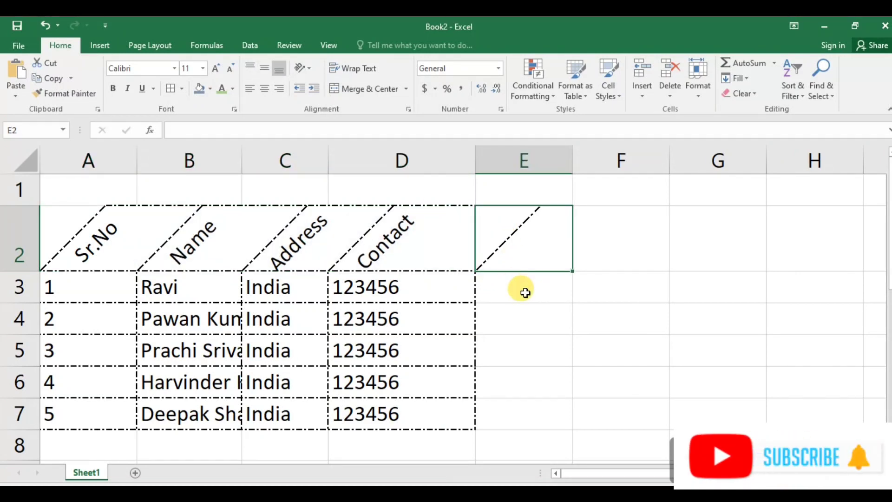
pyautogui.press('Right')
pyautogui.click(442, 221)
pyautogui.moveTo(473, 151); pyautogui.dragTo(548, 141)
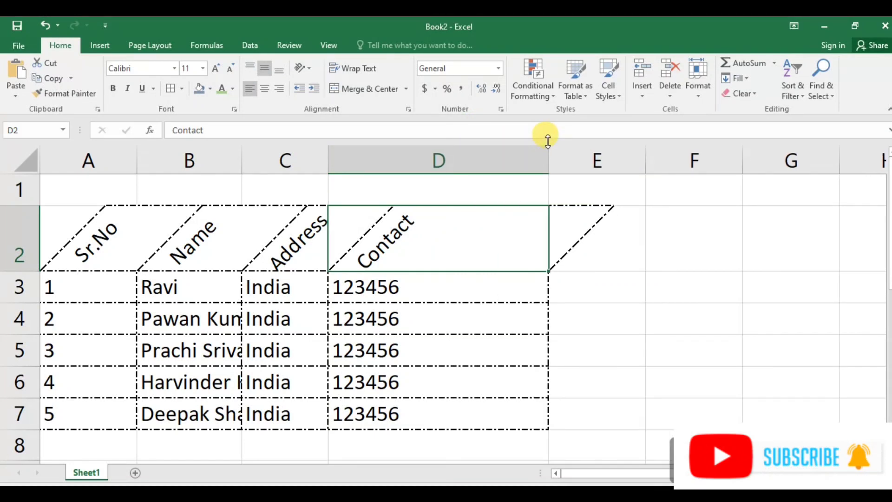
pyautogui.hotkey('ctrl', 'z')
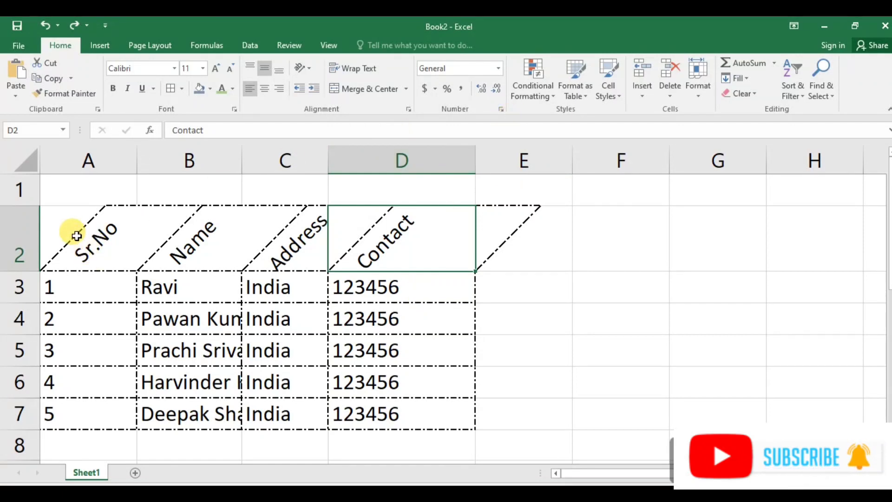
# Try the Angle Clockwise and Vertical Text orientations on the header row A2:D2.
pyautogui.moveTo(70, 229); pyautogui.dragTo(429, 230)
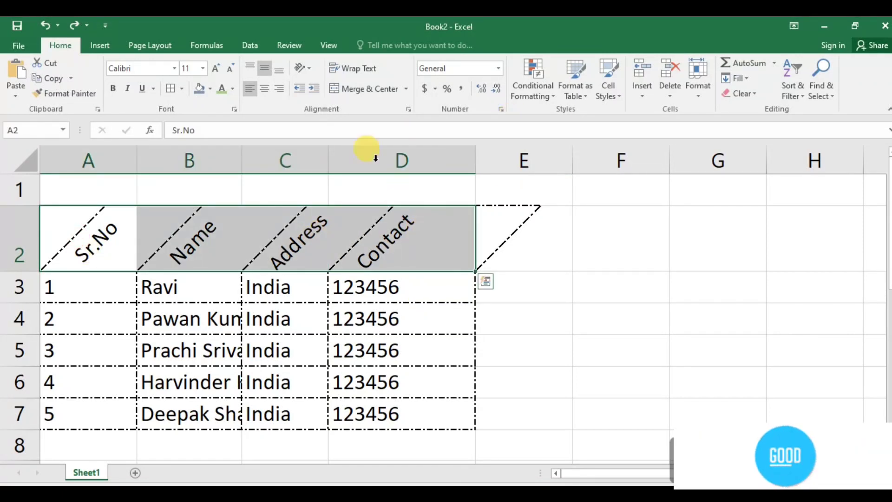
pyautogui.click(310, 68)
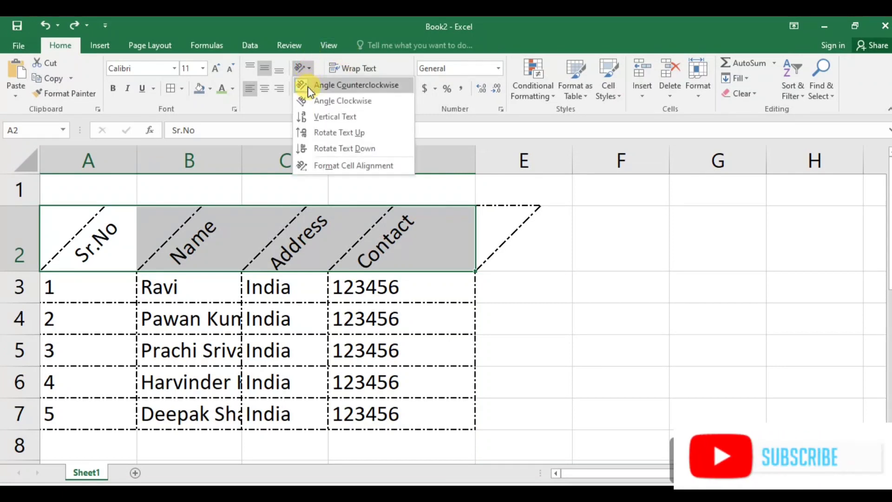
pyautogui.click(313, 100)
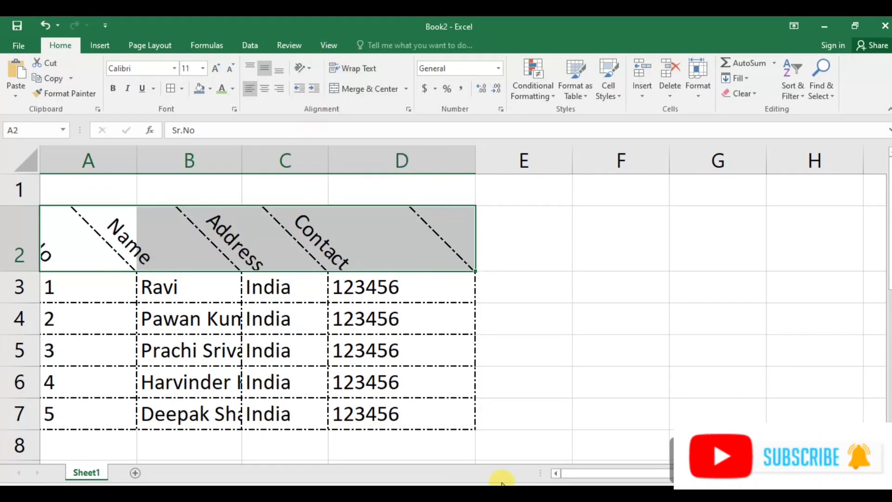
pyautogui.click(558, 471)
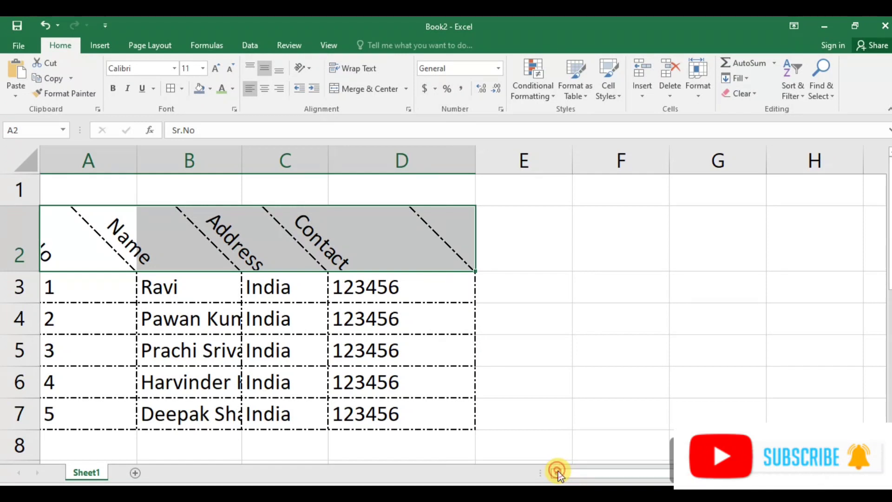
pyautogui.click(305, 68)
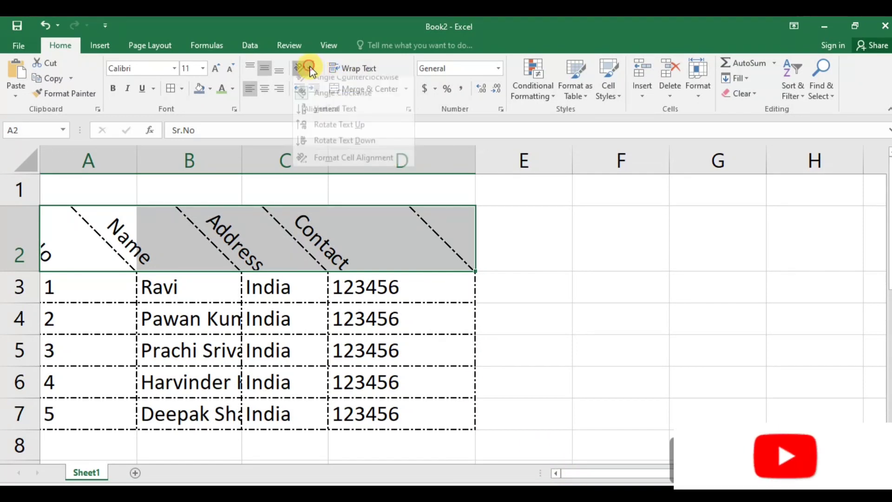
pyautogui.click(323, 117)
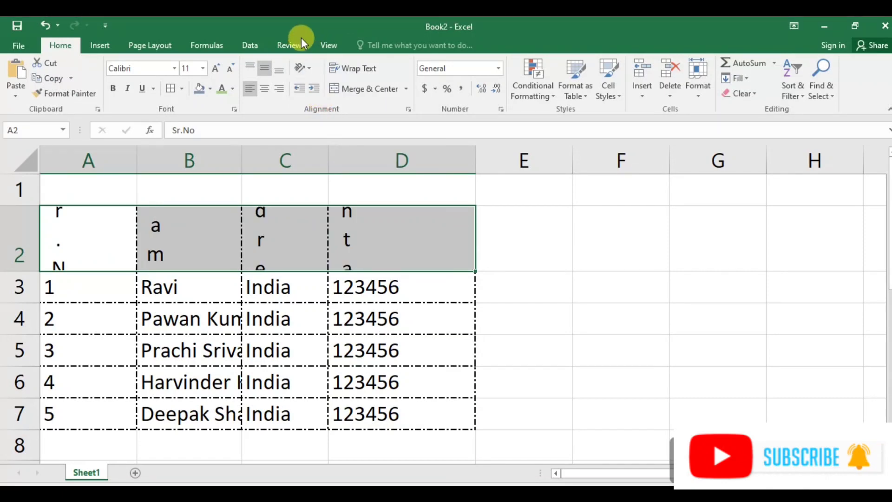
# Check the header's Format Cells alignment settings without changes, then undo the orientation change.
pyautogui.click(309, 68)
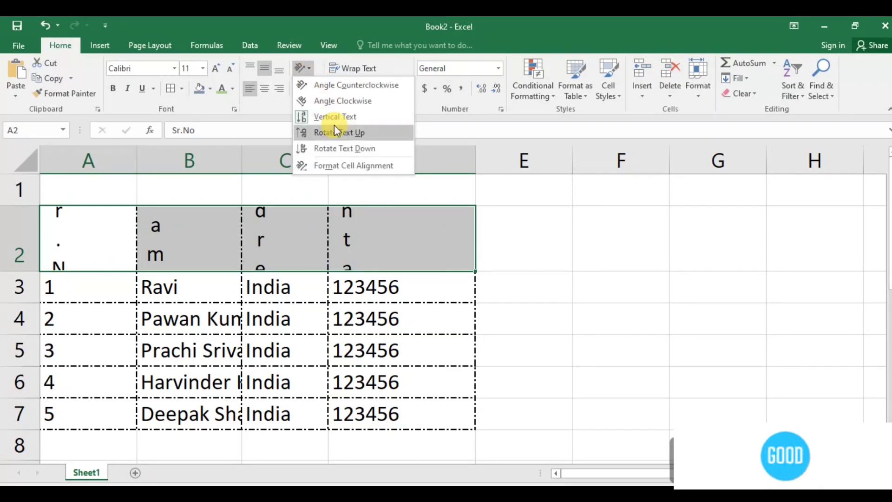
pyautogui.click(330, 163)
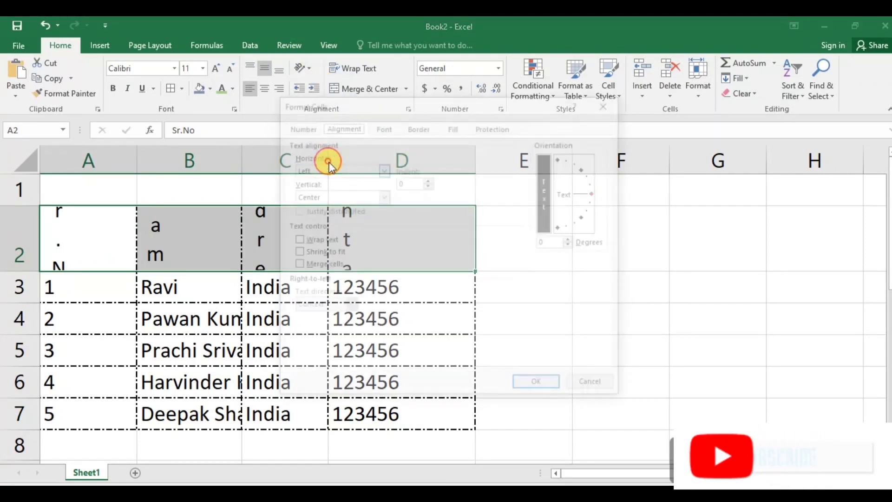
pyautogui.click(382, 125)
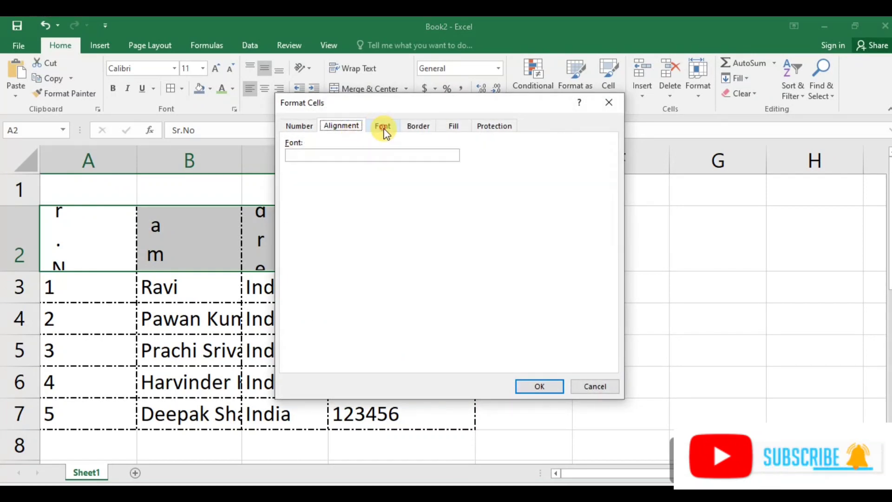
pyautogui.click(348, 126)
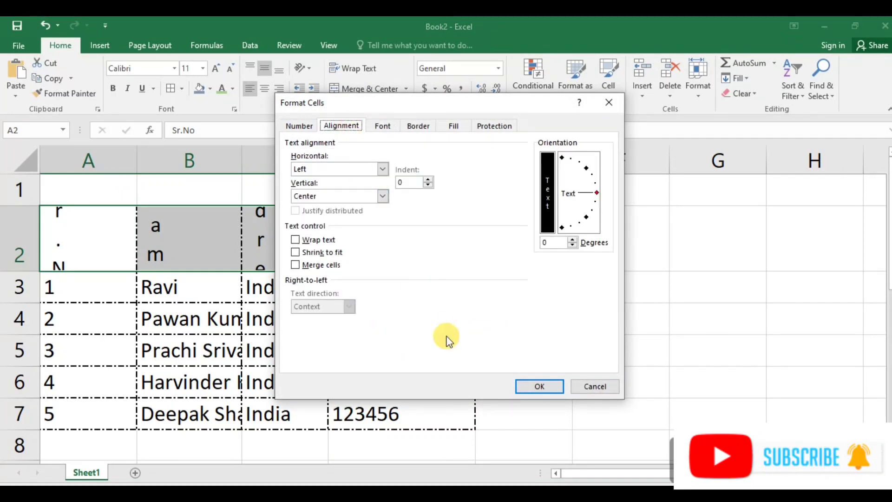
pyautogui.click(581, 386)
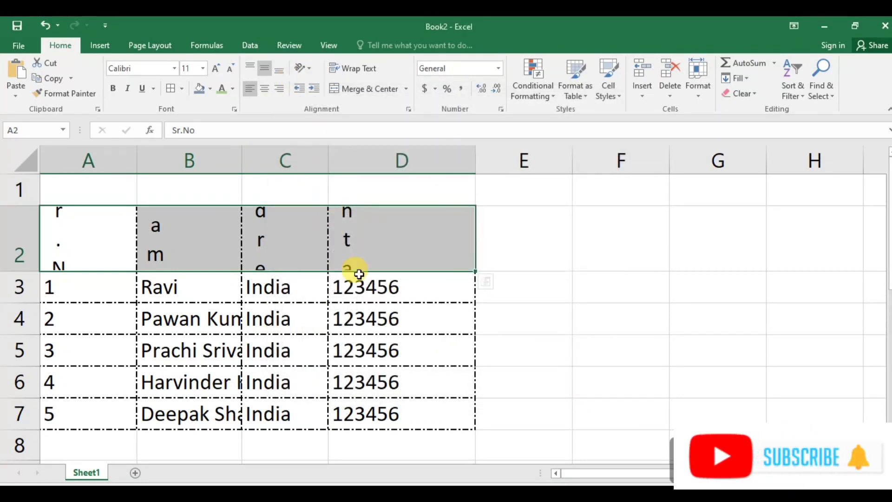
pyautogui.hotkey('ctrl', 'z')
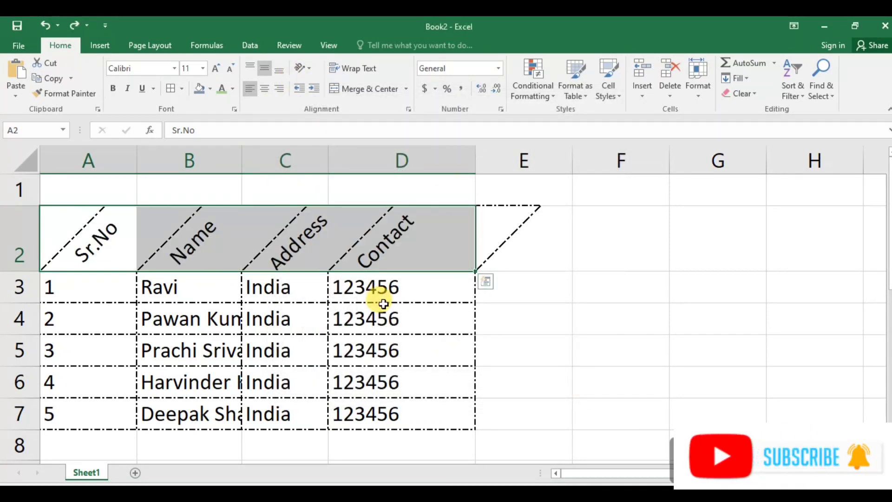
# Undo the header rotation and the extra widening of column D.
pyautogui.hotkey('ctrl', 'z')
pyautogui.hotkey('ctrl', 'z')
pyautogui.hotkey('ctrl', 'z')
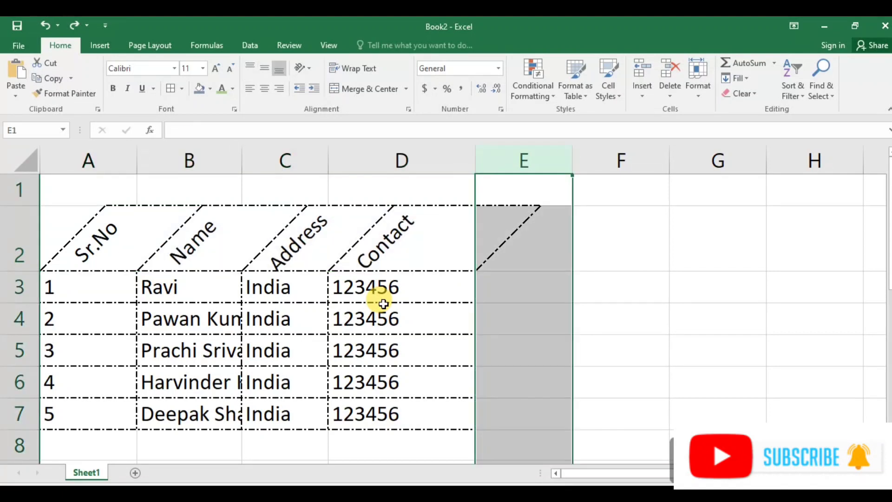
pyautogui.hotkey('ctrl', 'z')
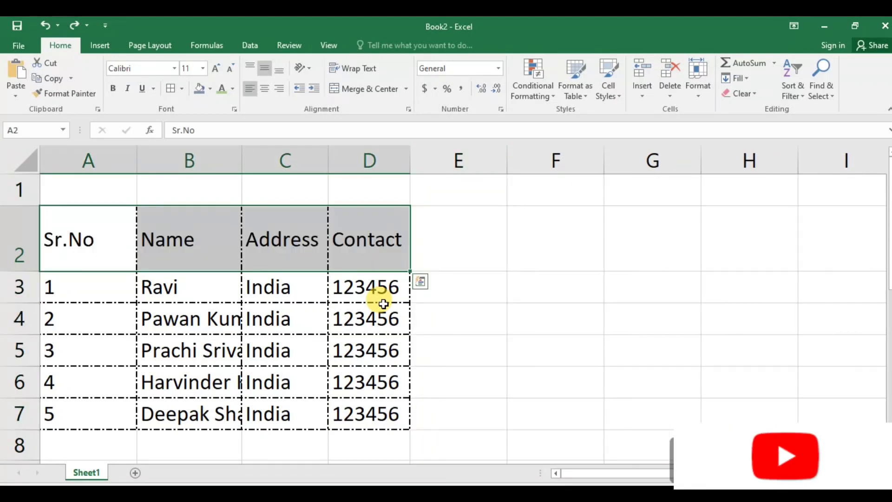
# Try rotating headers A2:C2 with Angle Counterclockwise, then undo the rotation.
pyautogui.click(172, 346)
pyautogui.moveTo(86, 239); pyautogui.dragTo(258, 239)
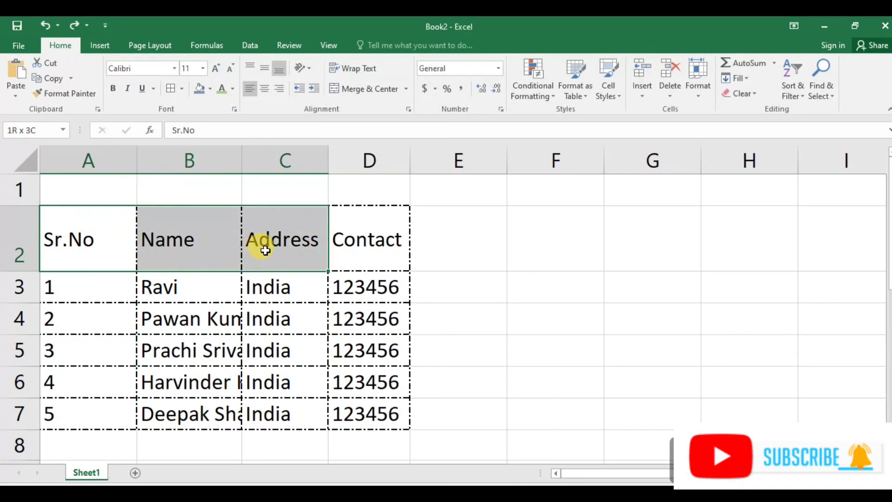
pyautogui.click(311, 69)
pyautogui.click(325, 86)
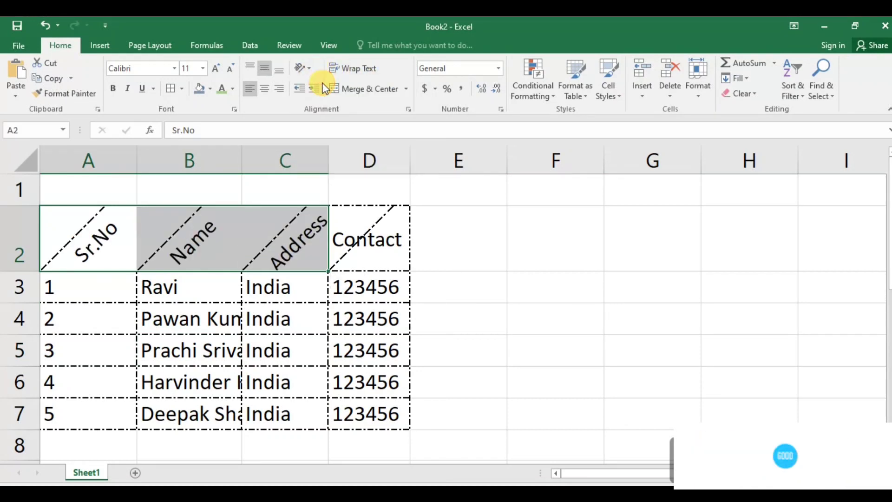
pyautogui.click(492, 221)
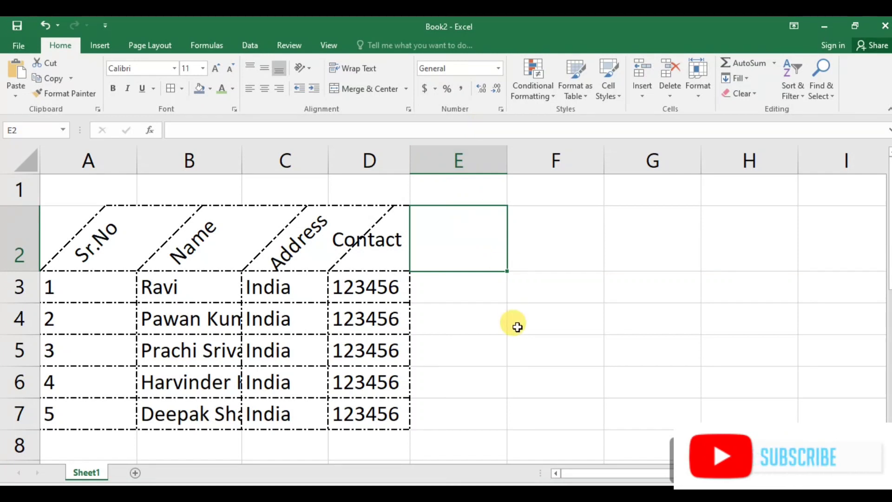
pyautogui.click(369, 232)
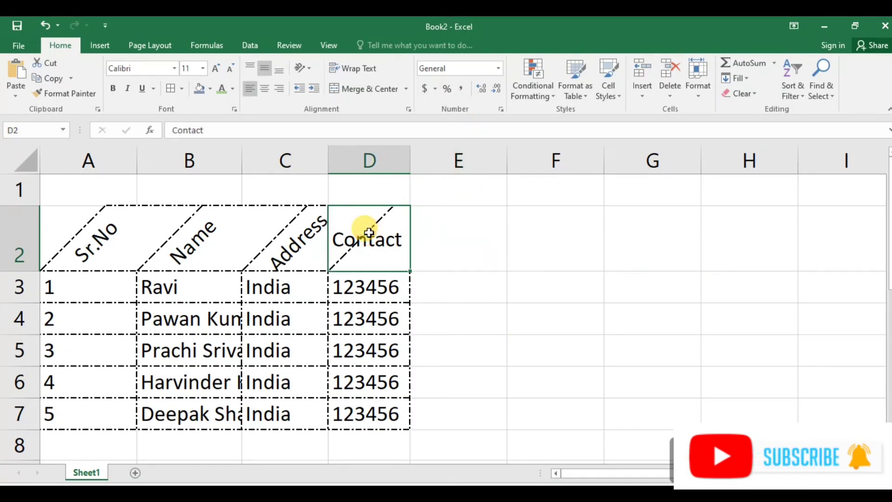
pyautogui.hotkey('ctrl', 'z')
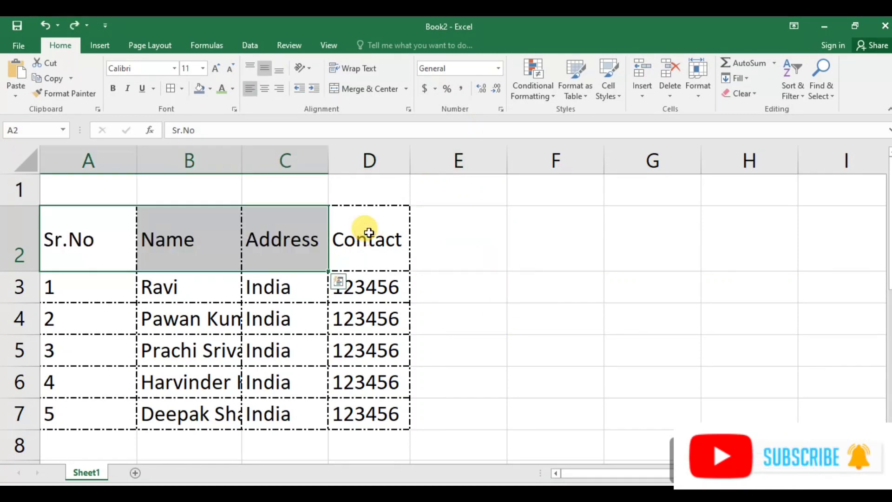
# Try increasing and then decreasing the indent of headers A2:C2.
pyautogui.click(313, 88)
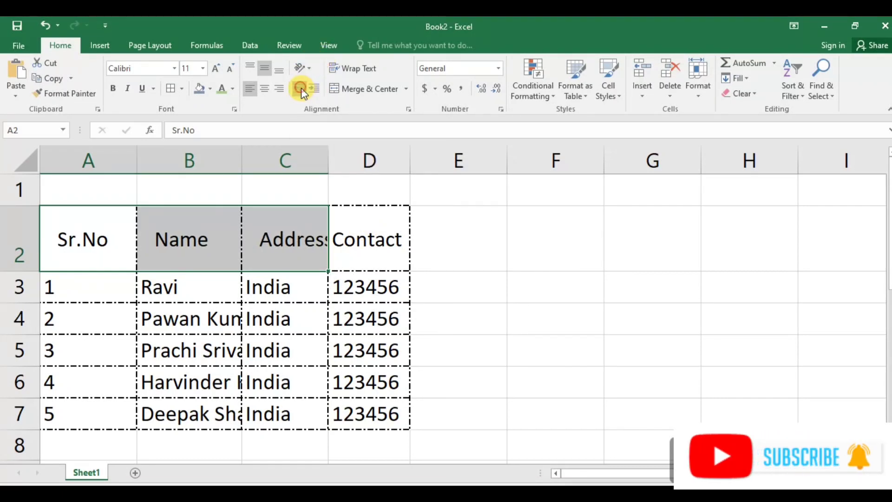
pyautogui.click(301, 88)
pyautogui.click(455, 274)
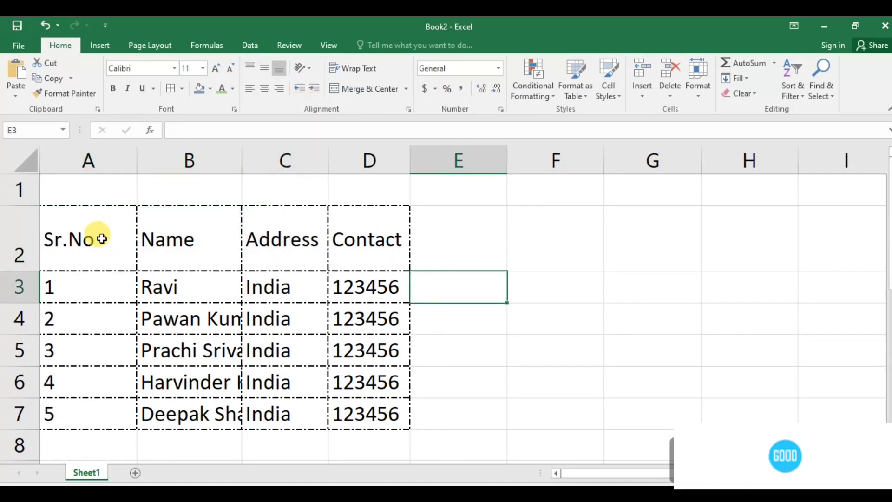
# Increase the indent of the table A2:D7 five times, then decrease it five times back.
pyautogui.moveTo(101, 239); pyautogui.dragTo(368, 412)
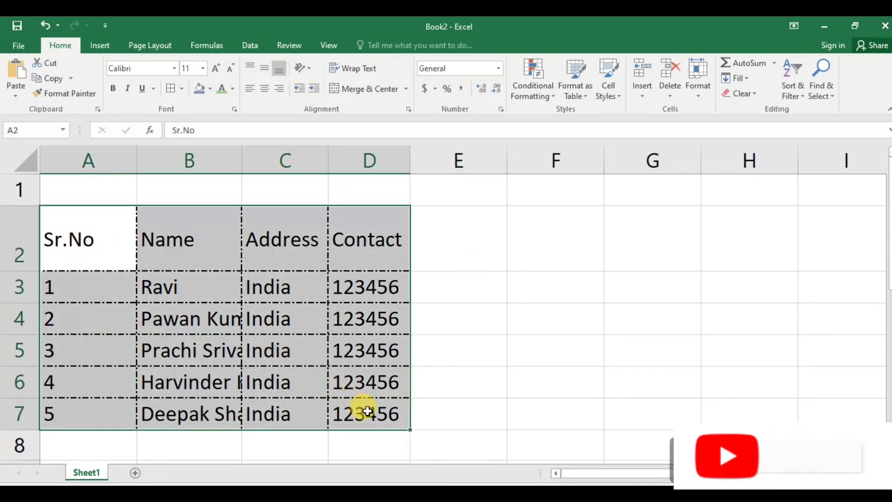
pyautogui.click(314, 88)
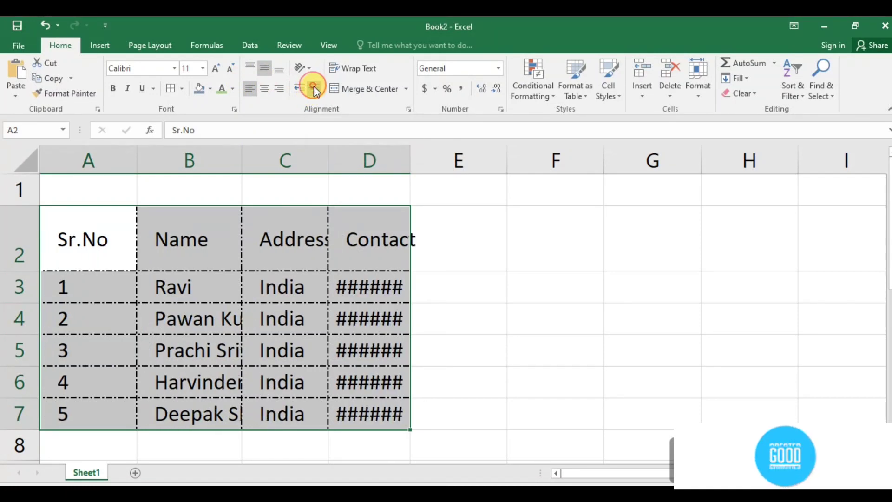
pyautogui.click(314, 88)
pyautogui.click(313, 88)
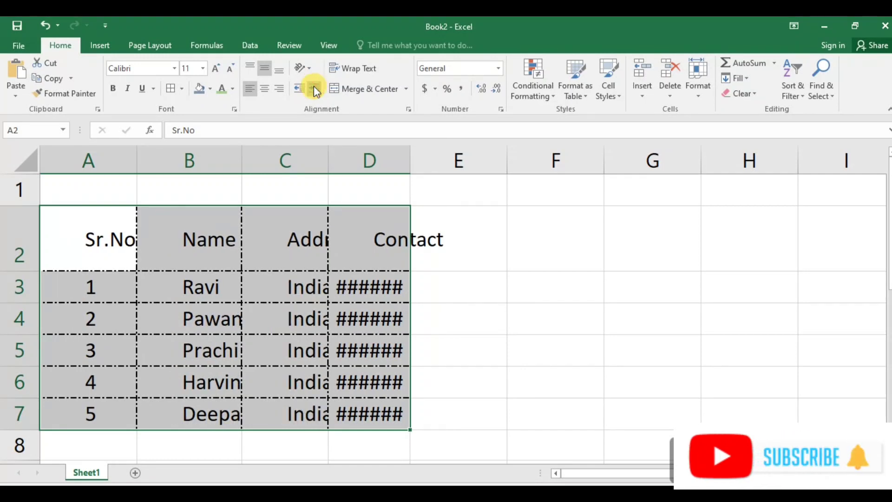
pyautogui.click(313, 88)
pyautogui.click(314, 88)
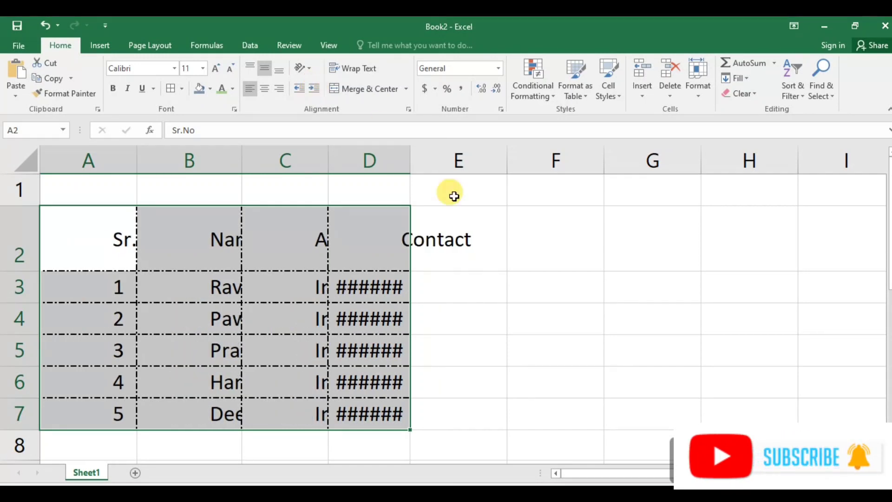
pyautogui.click(300, 89)
pyautogui.click(300, 88)
pyautogui.click(300, 88)
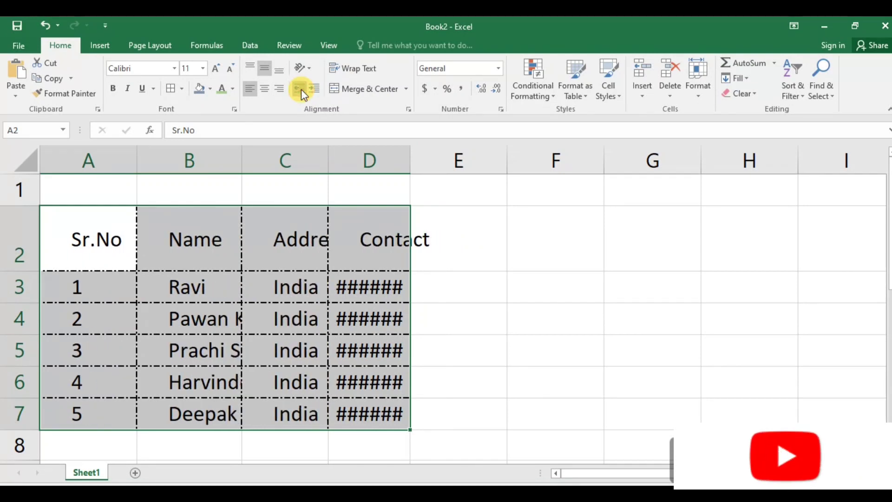
pyautogui.click(300, 88)
pyautogui.click(301, 88)
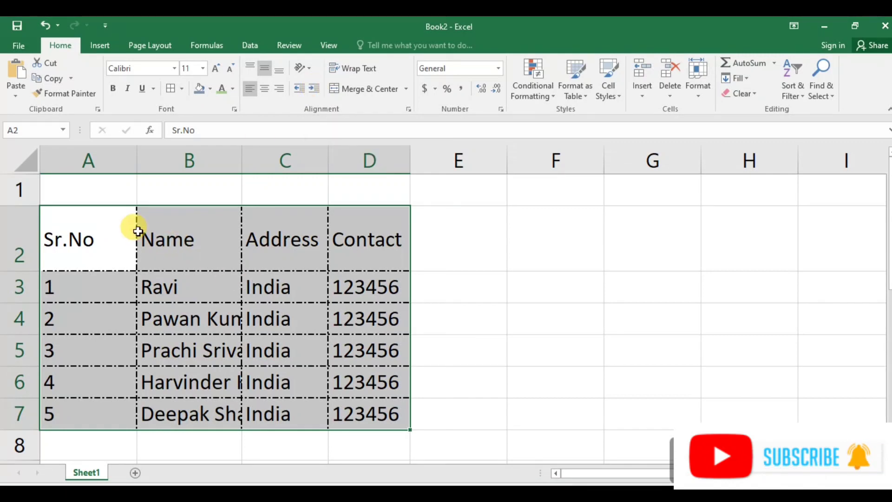
# Increase the indent of cell B3 three times, then decrease it back to none.
pyautogui.click(139, 282)
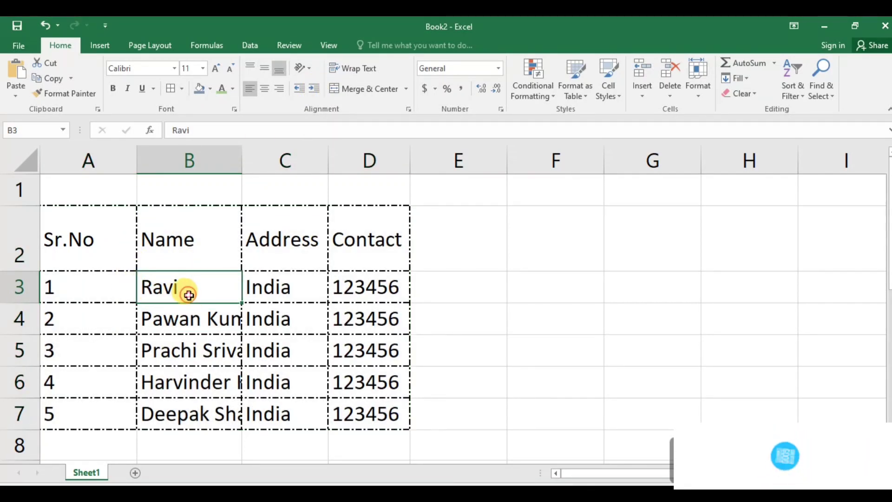
pyautogui.click(315, 89)
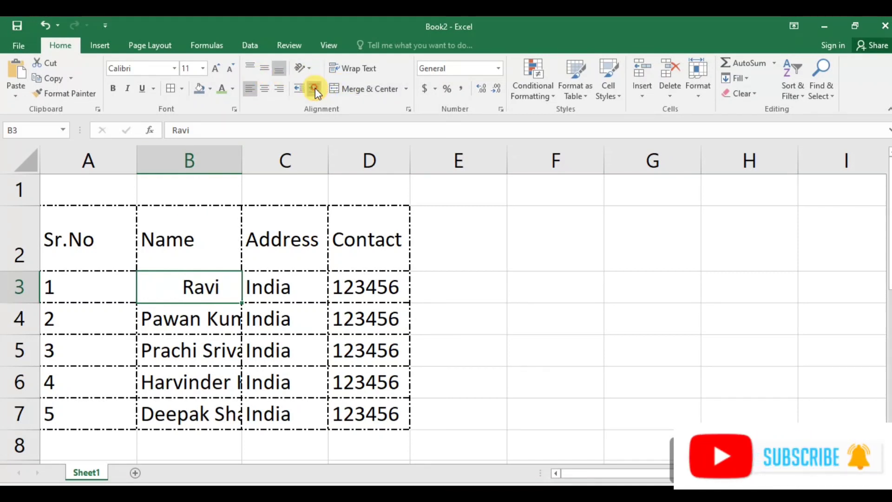
pyautogui.click(315, 88)
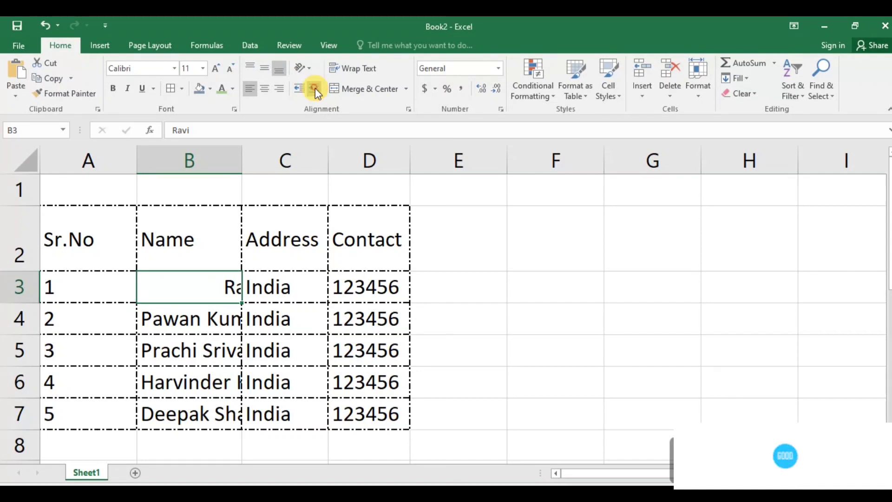
pyautogui.click(315, 88)
pyautogui.click(299, 88)
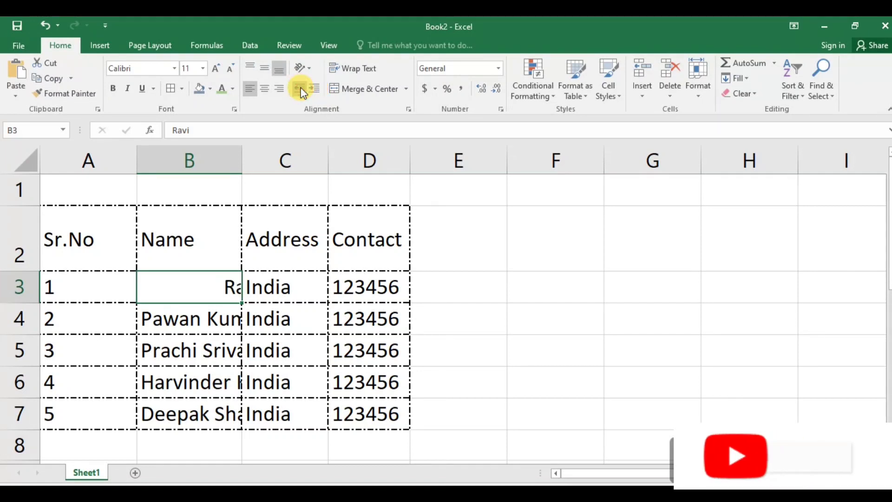
pyautogui.click(300, 89)
pyautogui.click(299, 88)
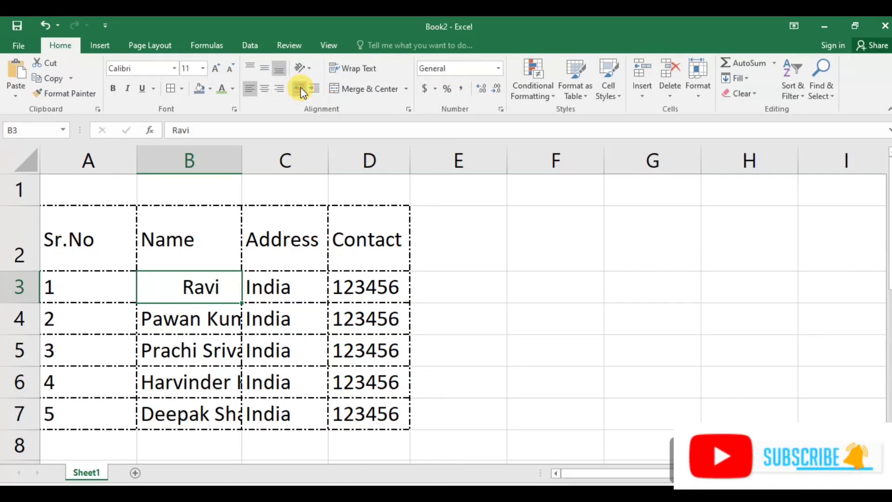
pyautogui.click(300, 89)
pyautogui.click(299, 88)
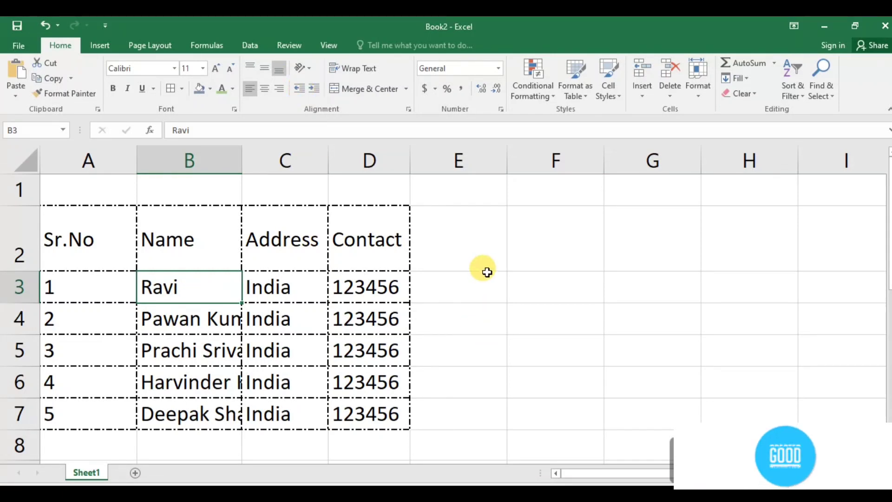
# Apply Wrap Text to the table A2:D7 twice, undoing it each time.
pyautogui.moveTo(82, 224); pyautogui.dragTo(381, 414)
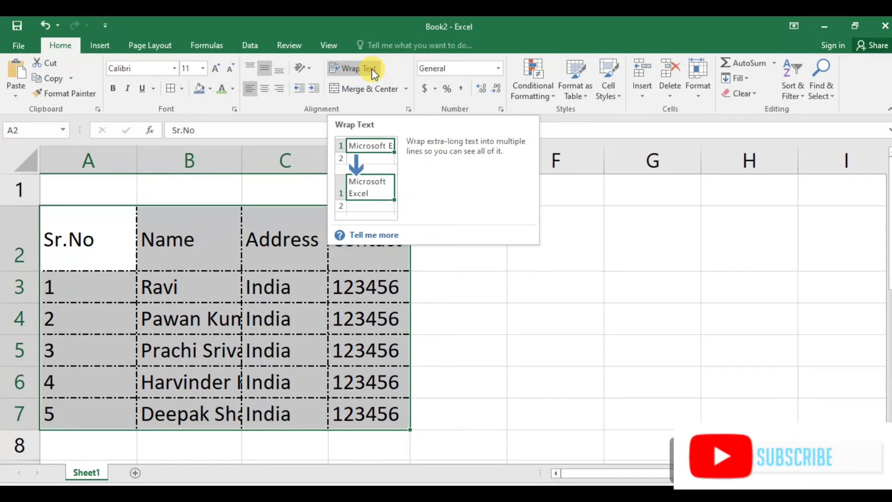
pyautogui.click(360, 69)
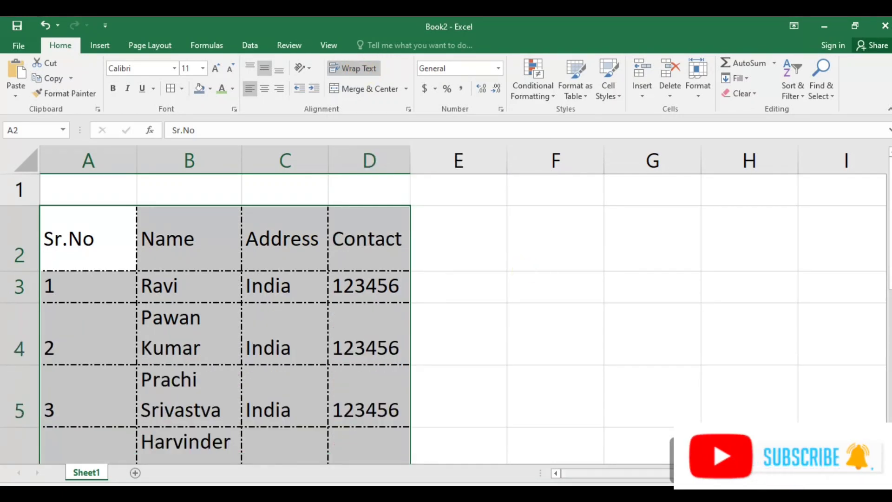
pyautogui.hotkey('ctrl', 'z')
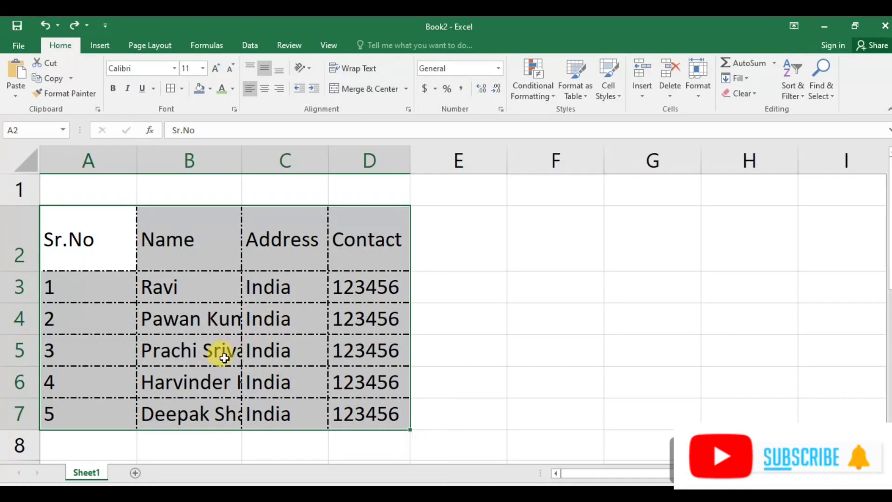
pyautogui.click(358, 69)
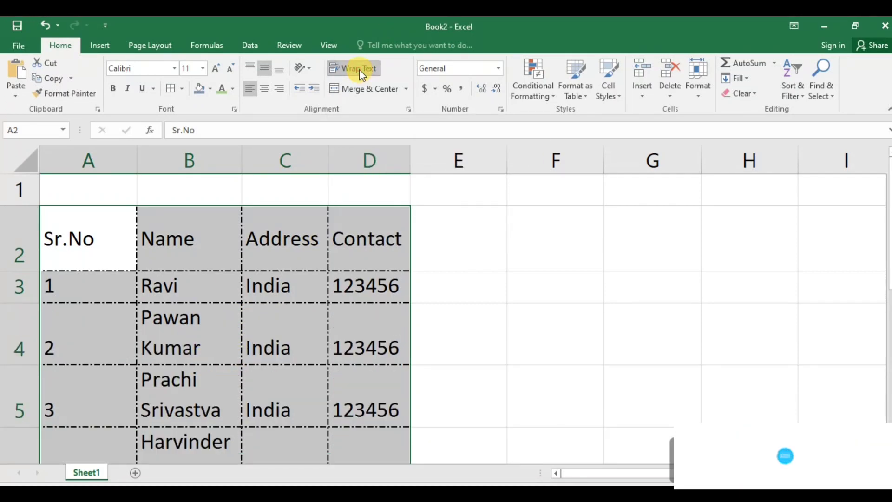
pyautogui.moveTo(891, 250); pyautogui.dragTo(891, 257)
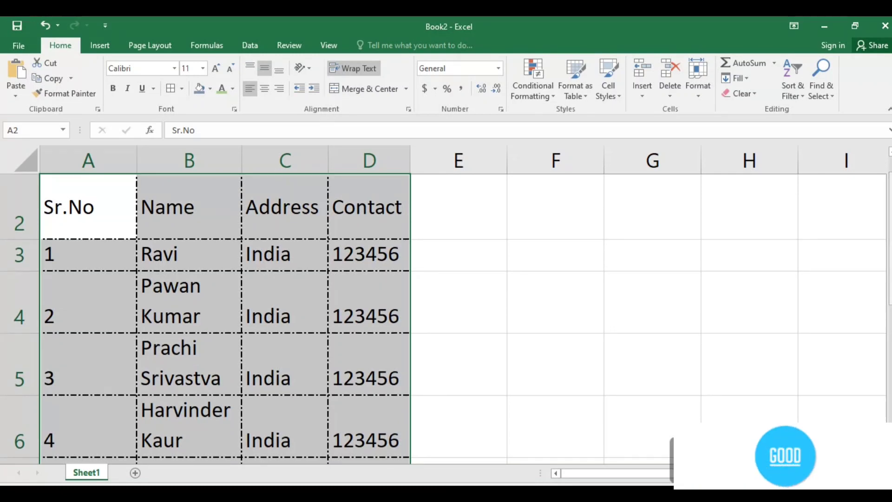
pyautogui.hotkey('ctrl', 'z')
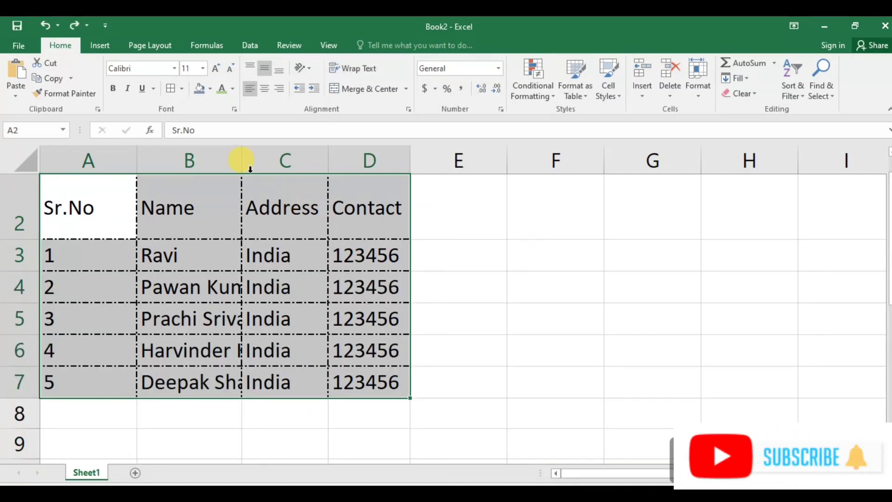
# Autofit column B to fit the full names.
pyautogui.doubleClick(241, 152)
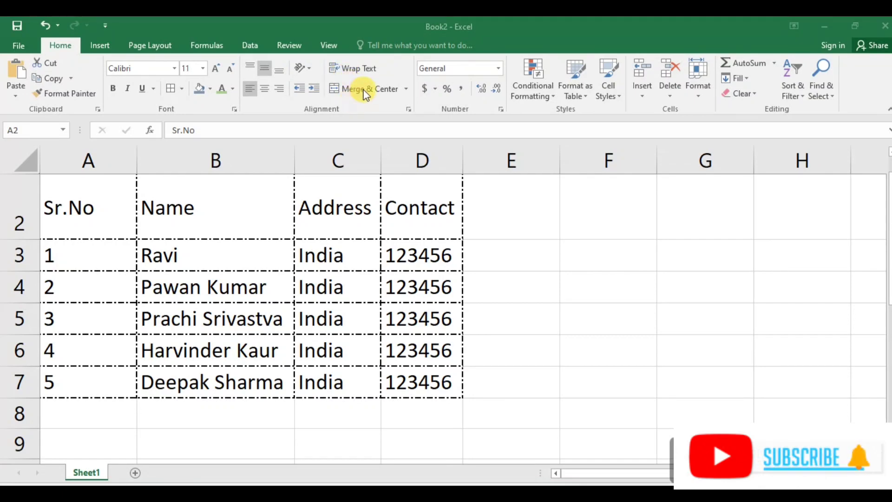
# Merge and center cells B3:C3, confirming the merge prompt, and inspect the merged cell.
pyautogui.click(199, 245)
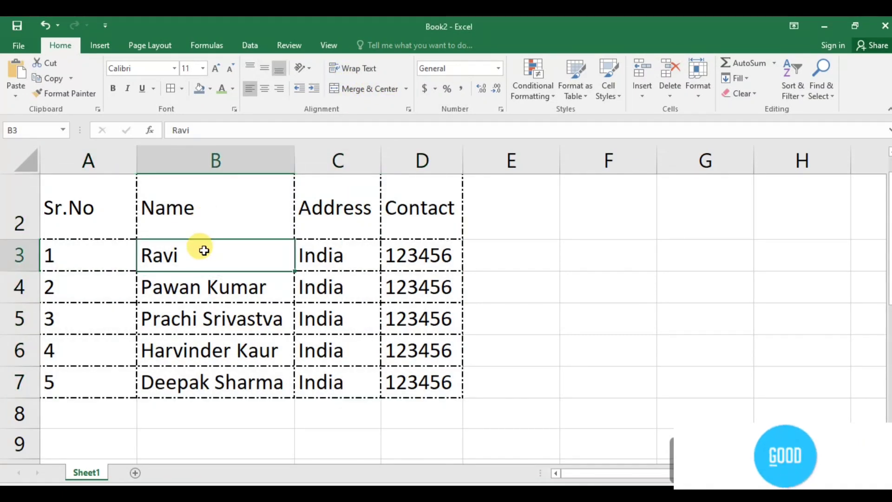
pyautogui.click(202, 259)
pyautogui.moveTo(278, 240); pyautogui.dragTo(319, 247)
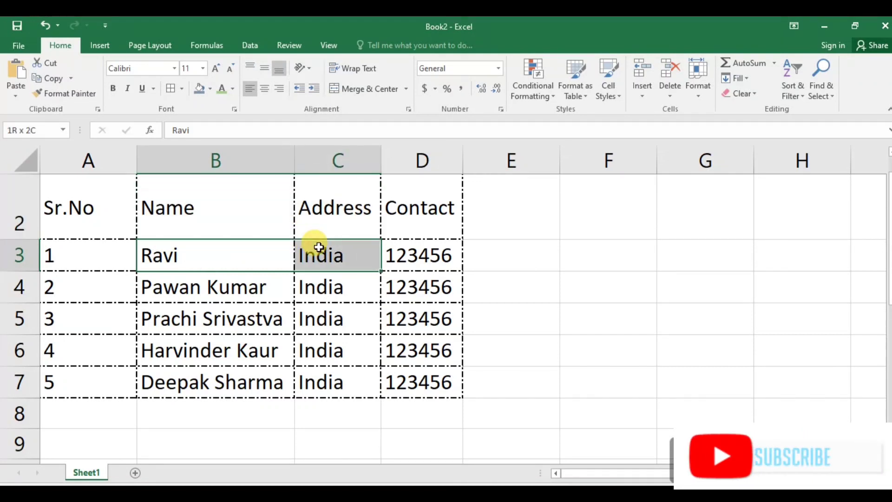
pyautogui.click(406, 88)
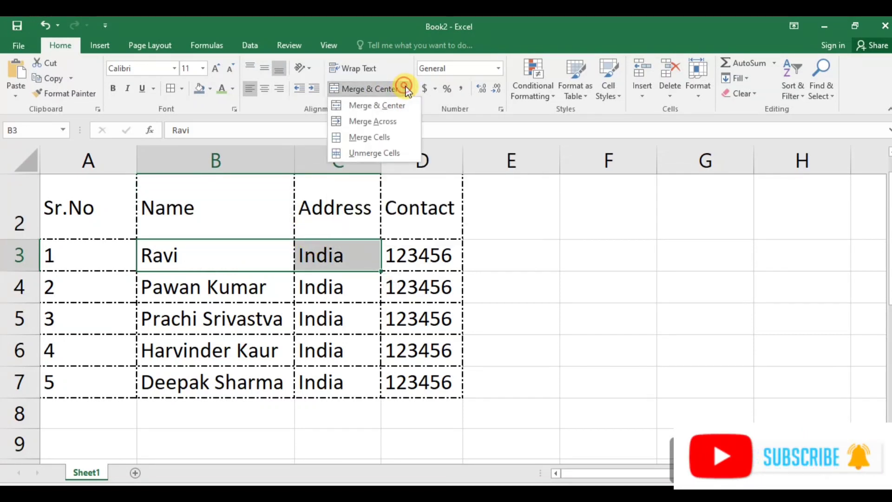
pyautogui.click(373, 105)
pyautogui.click(421, 314)
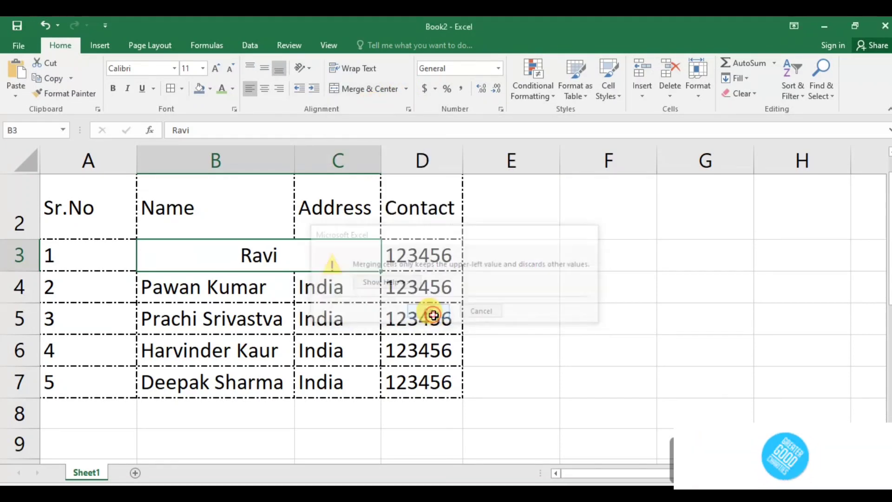
pyautogui.click(268, 293)
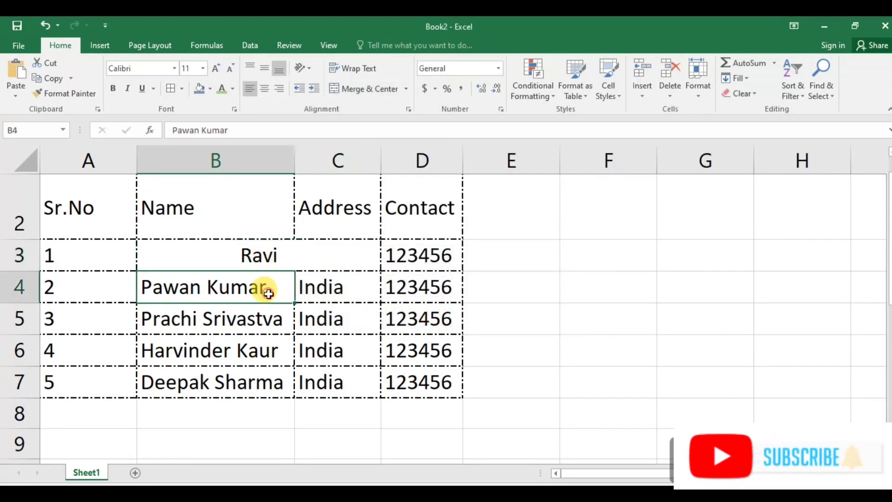
pyautogui.doubleClick(235, 253)
pyautogui.click(318, 279)
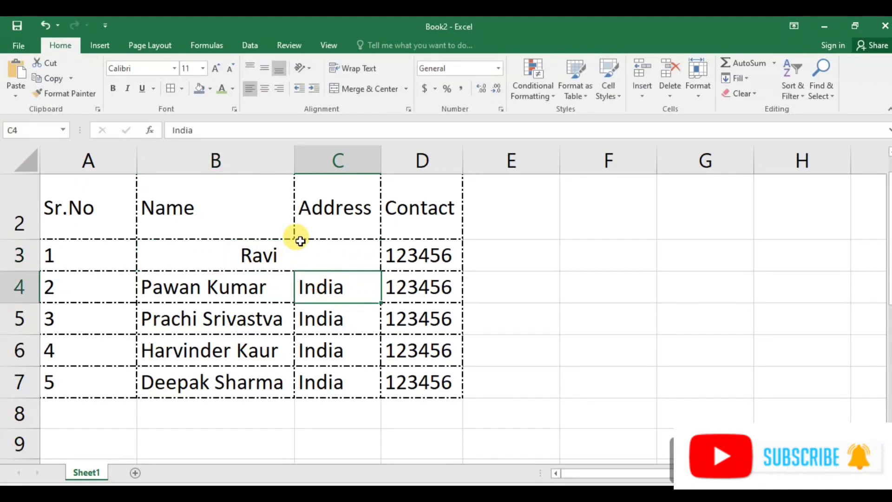
pyautogui.click(301, 250)
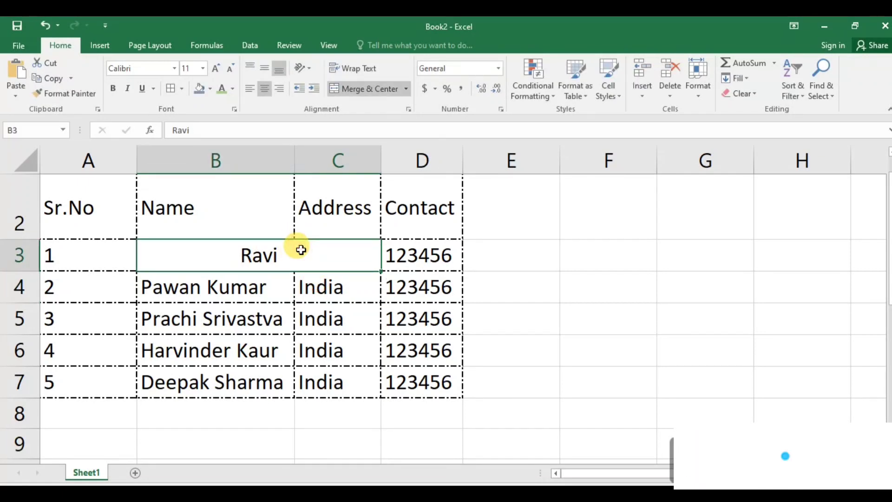
# Unmerge the merged cells B3:C3.
pyautogui.click(369, 89)
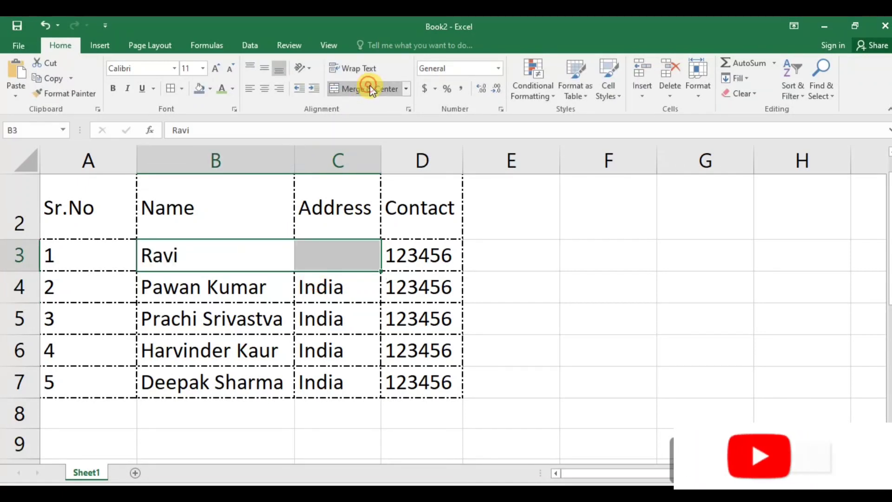
pyautogui.click(286, 285)
pyautogui.click(324, 251)
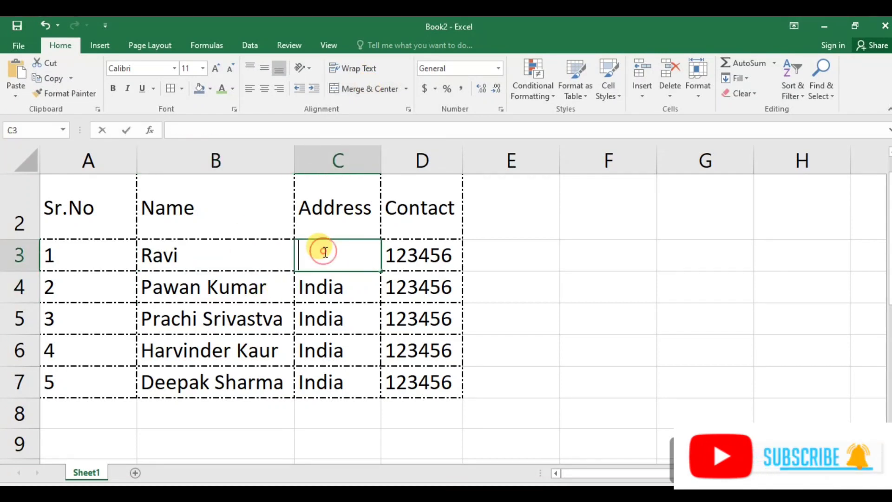
# Copy India from cell C4 and paste it into the empty cell C3.
pyautogui.click(327, 274)
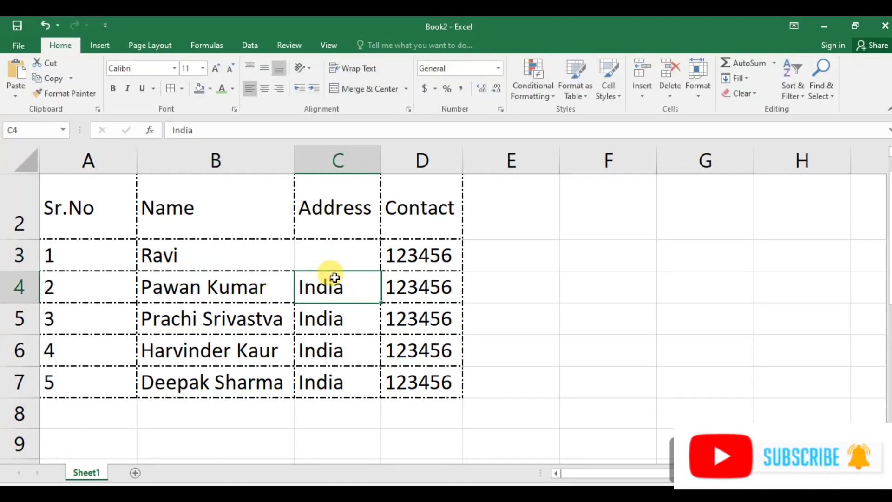
pyautogui.rightClick(332, 282)
pyautogui.click(329, 285)
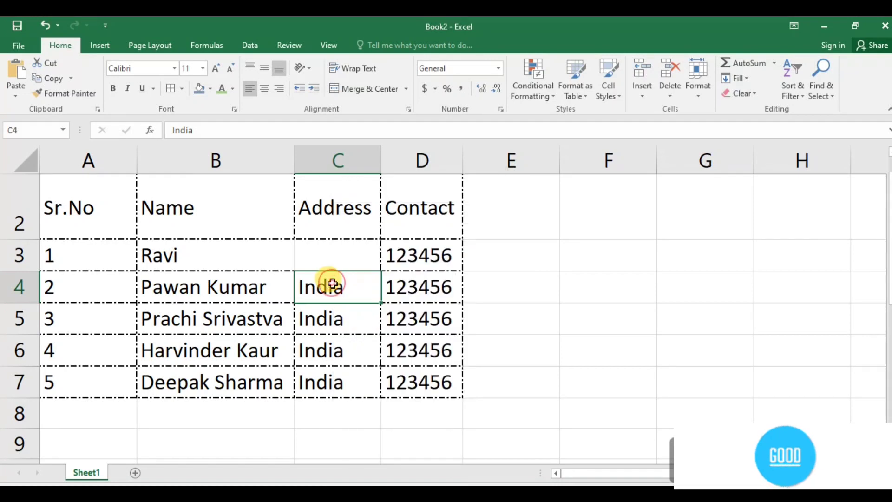
pyautogui.rightClick(327, 287)
pyautogui.click(363, 237)
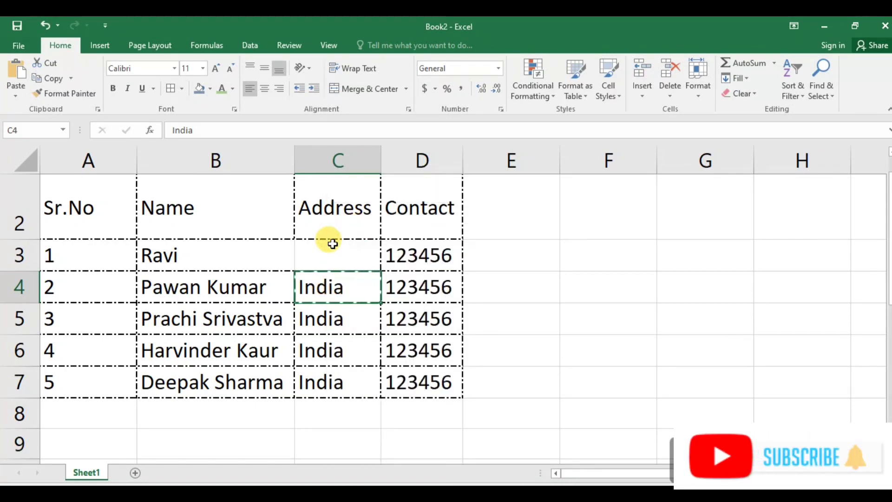
pyautogui.click(329, 246)
pyautogui.rightClick(329, 247)
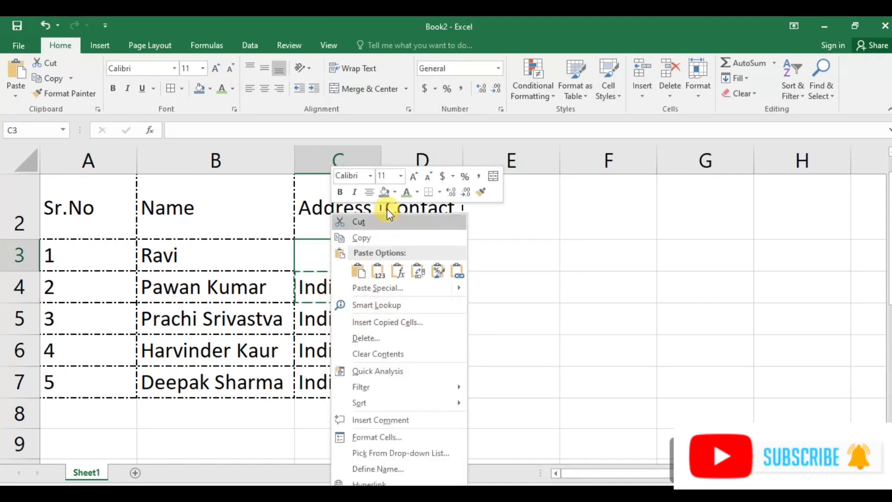
pyautogui.click(361, 271)
pyautogui.click(352, 298)
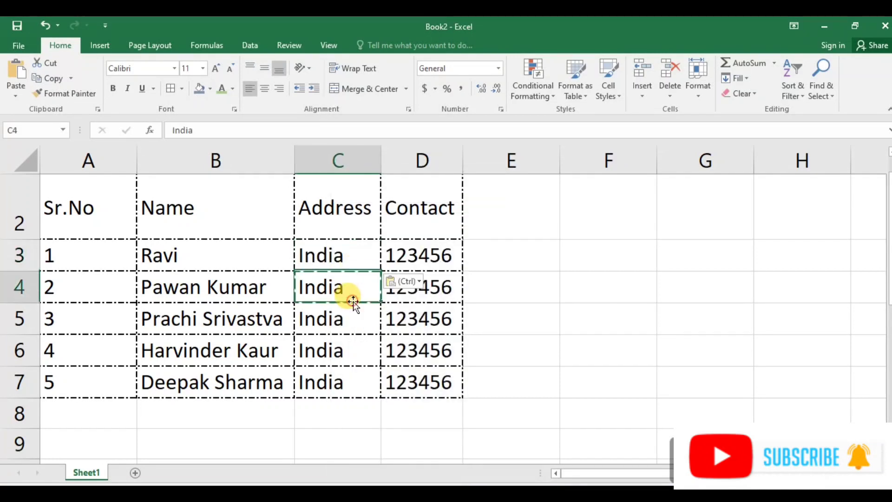
pyautogui.click(248, 280)
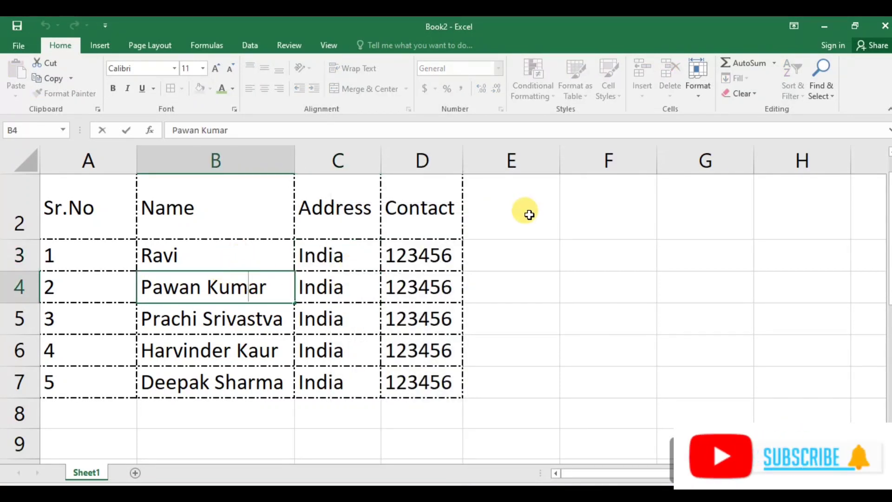
pyautogui.click(503, 258)
pyautogui.click(321, 254)
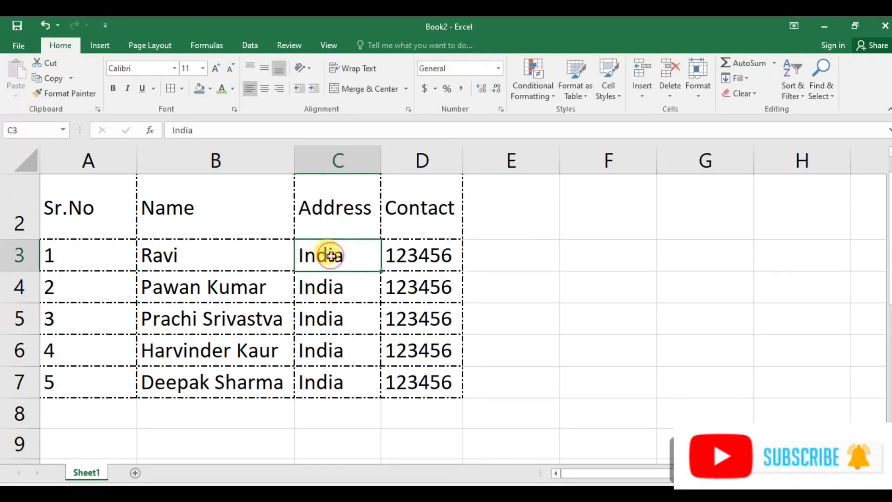
# Apply Merge Across to cells B3:C3, accepting the prompt that only the upper-left value is kept.
pyautogui.moveTo(242, 255); pyautogui.dragTo(299, 254)
pyautogui.click(405, 90)
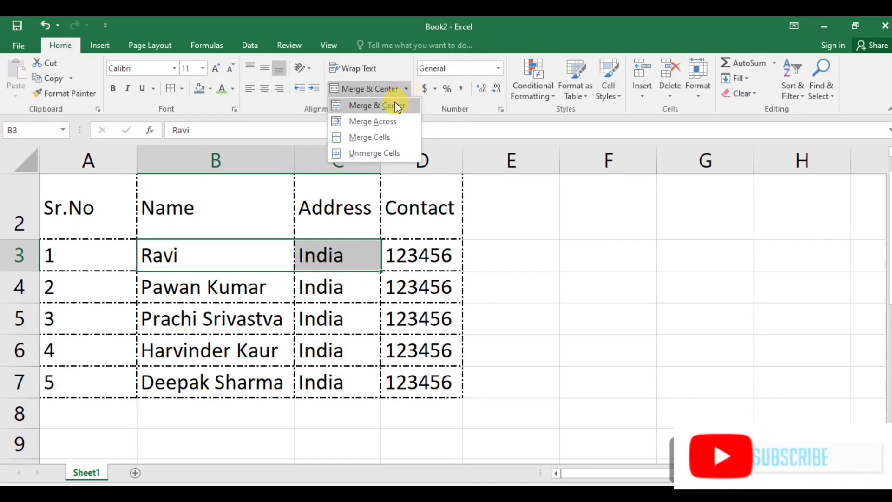
pyautogui.click(386, 123)
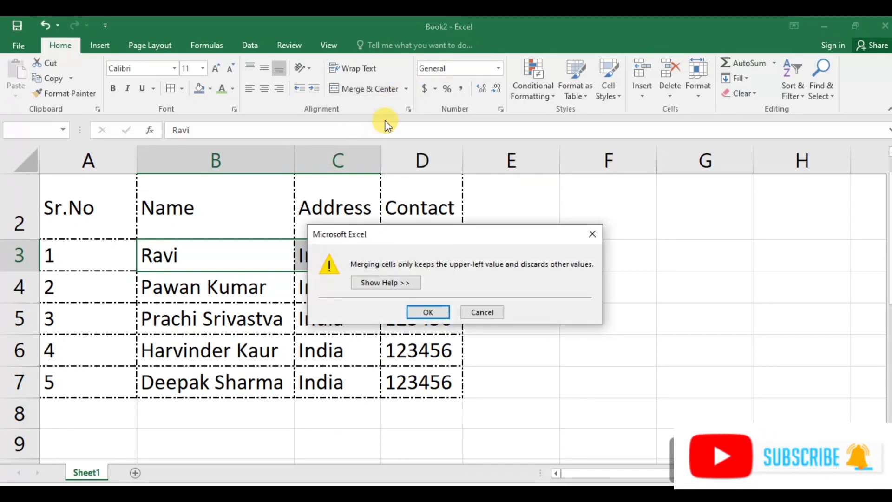
pyautogui.click(430, 311)
pyautogui.click(288, 286)
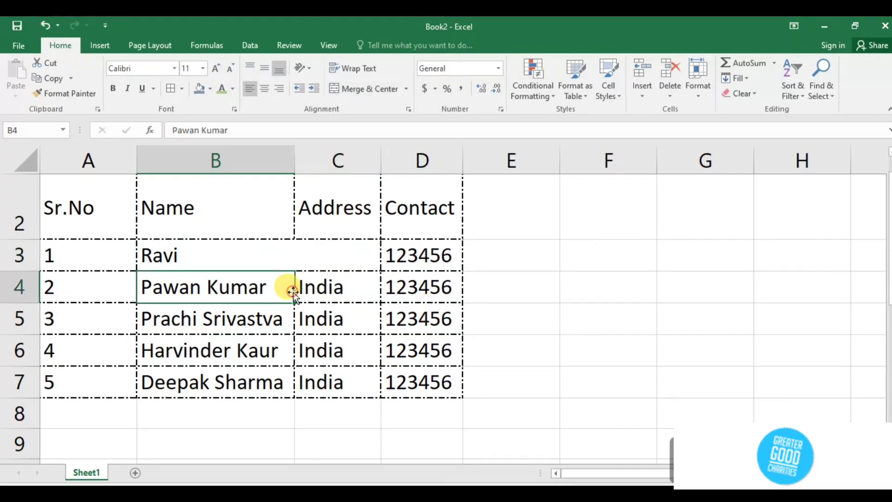